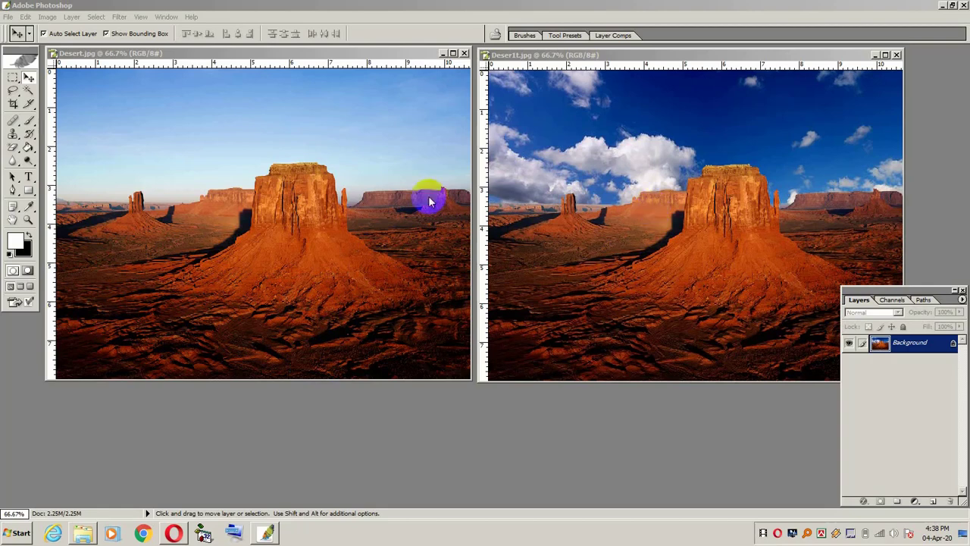
pyautogui.click(239, 112)
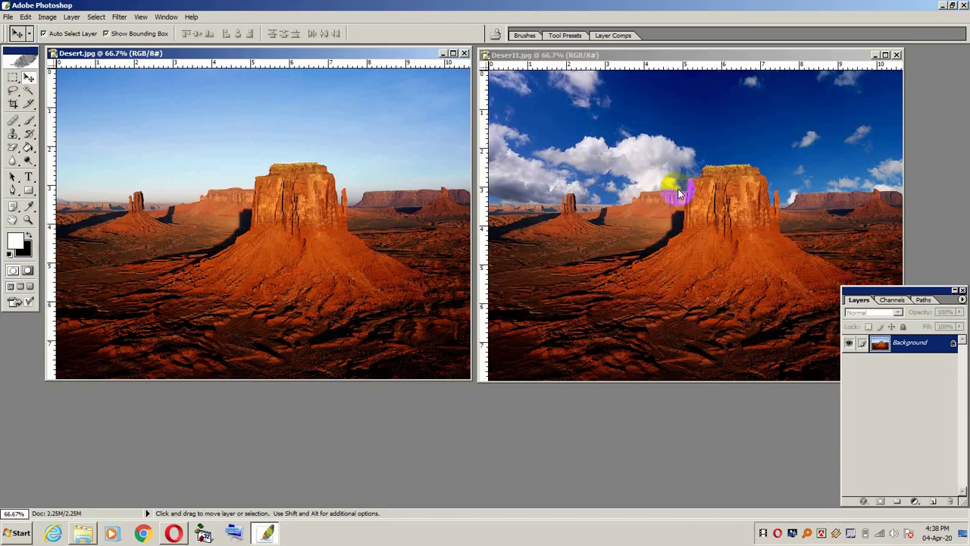
pyautogui.moveTo(680, 193); pyautogui.dragTo(379, 164)
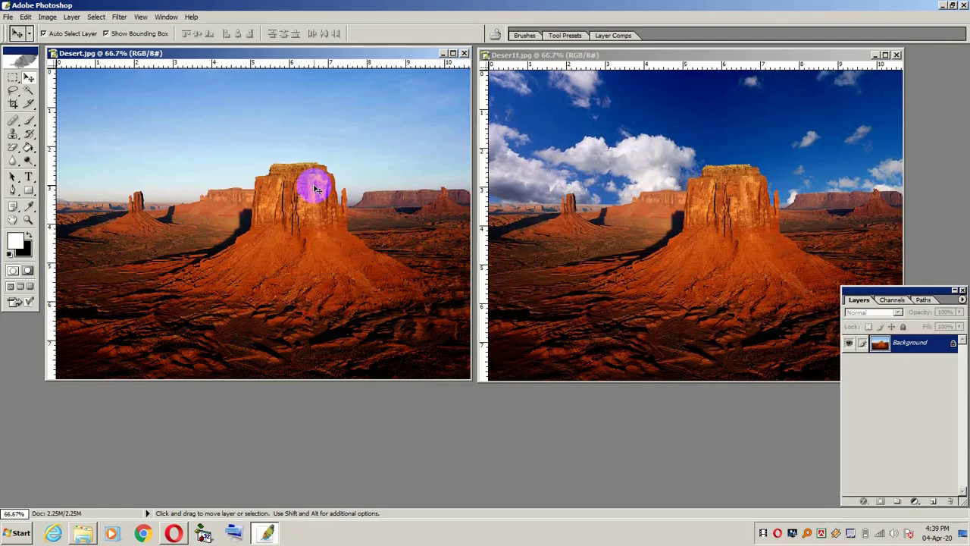
pyautogui.click(895, 301)
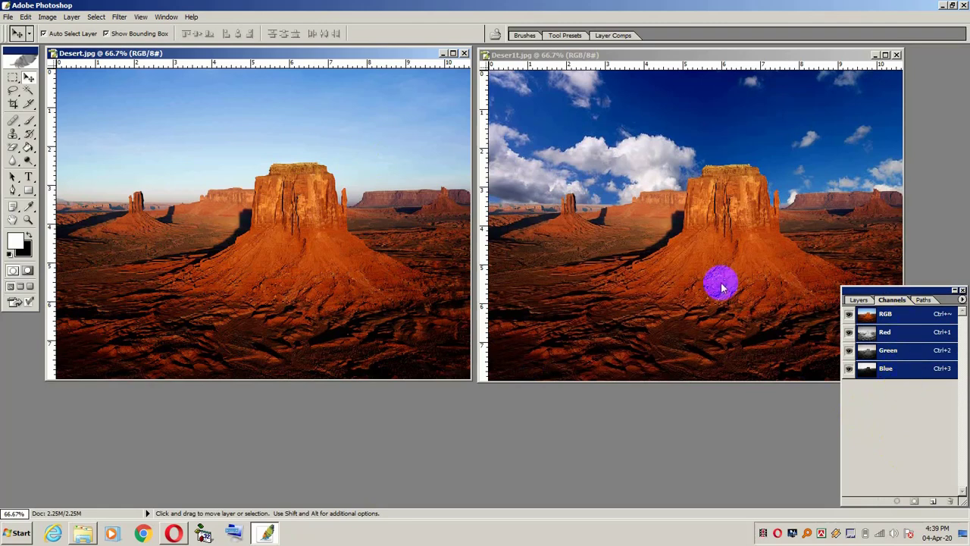
# Step: Close both desert images and reopen only the original Desert.jpg from the Sample Pictures folder in a maximized window
pyautogui.click(897, 56)
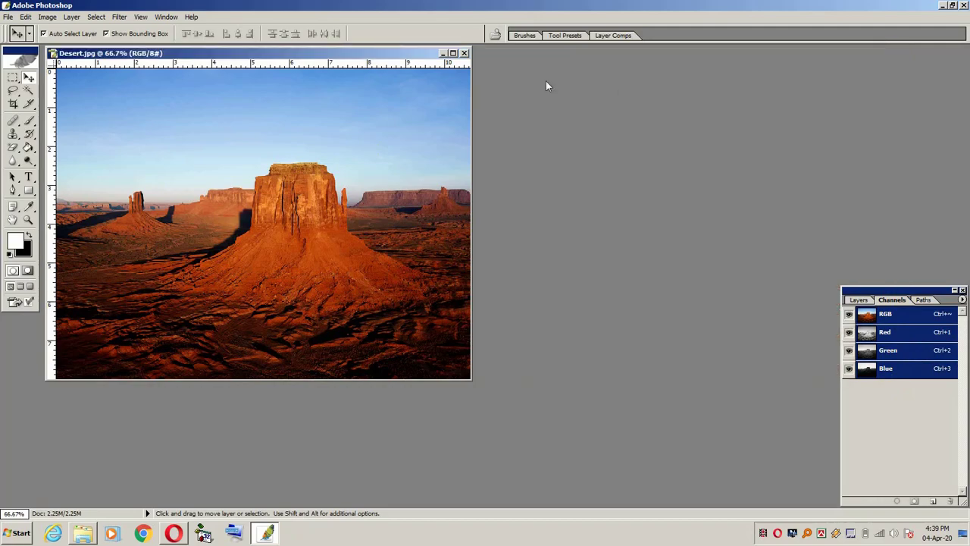
pyautogui.click(464, 54)
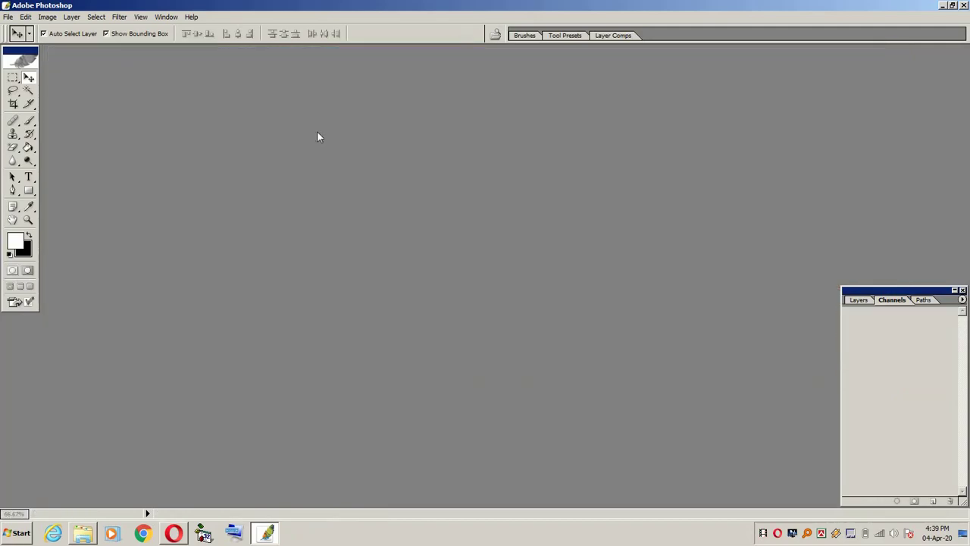
pyautogui.click(81, 530)
pyautogui.moveTo(336, 123); pyautogui.dragTo(462, 171)
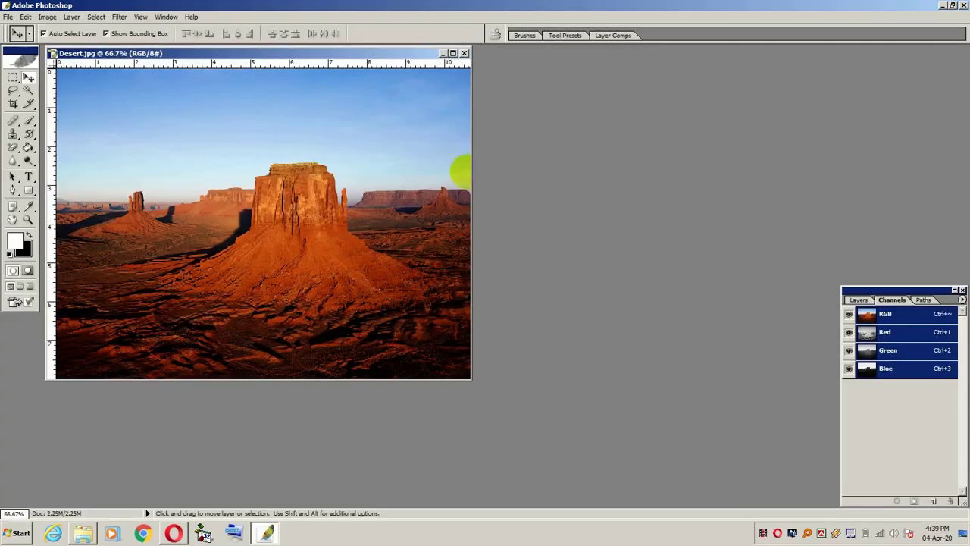
pyautogui.click(453, 53)
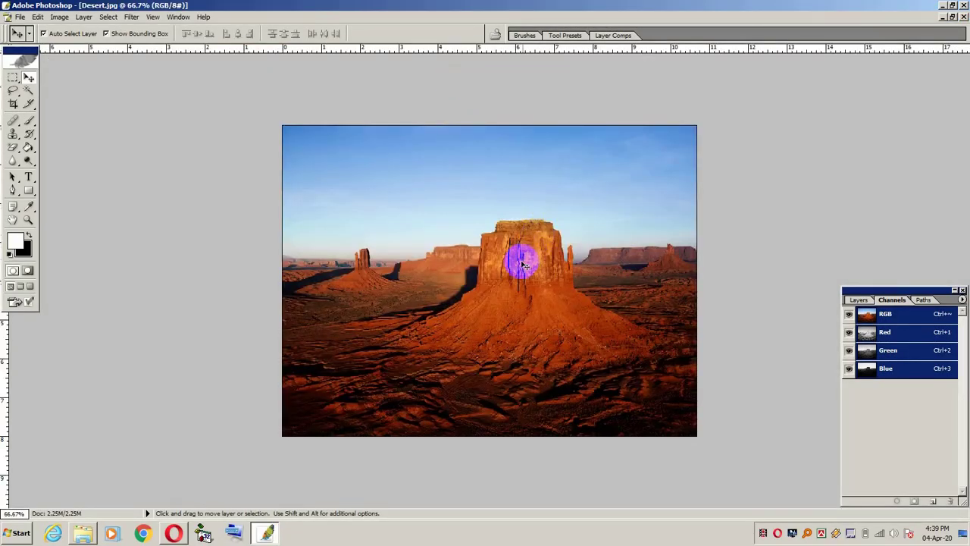
pyautogui.scroll(3, 558, 299)
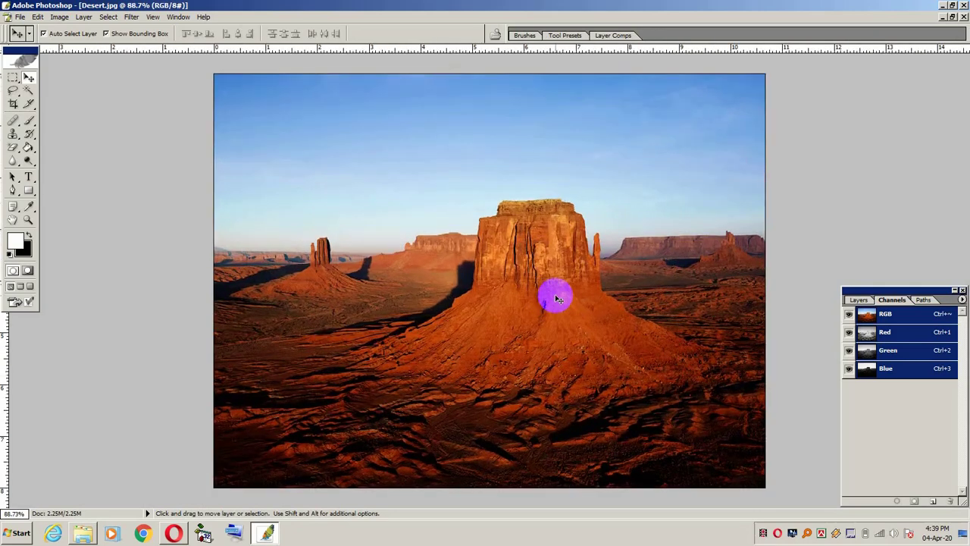
# Step: Hide the Channels palette and display it again
pyautogui.click(861, 300)
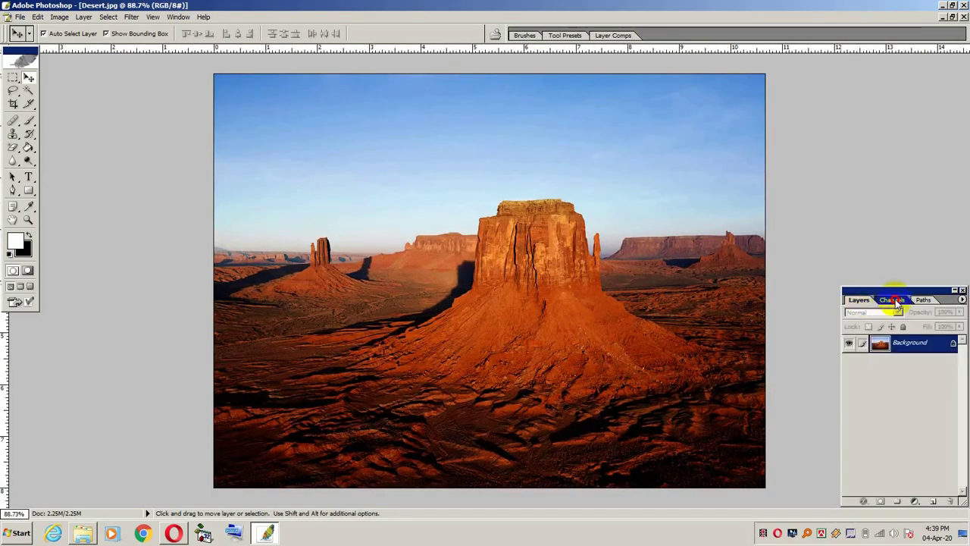
pyautogui.click(894, 300)
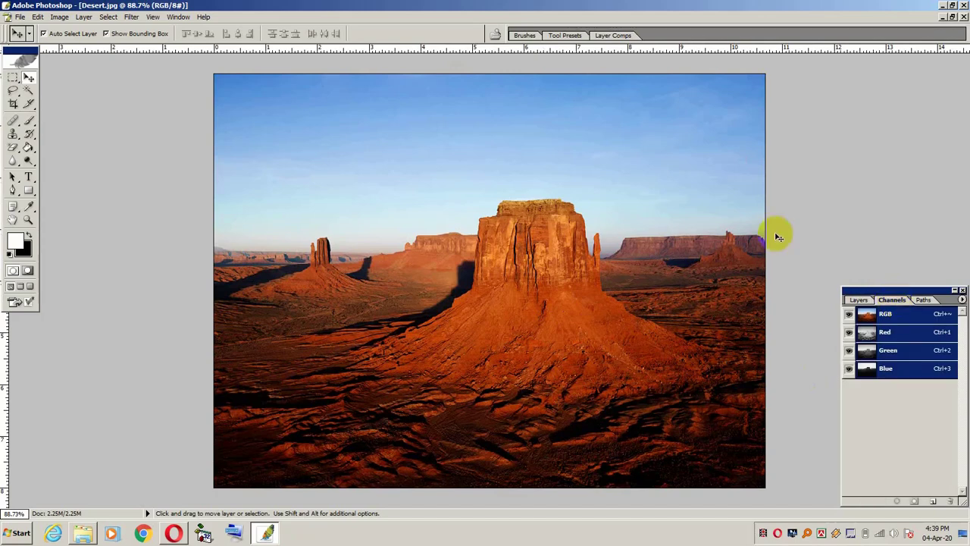
pyautogui.click(179, 17)
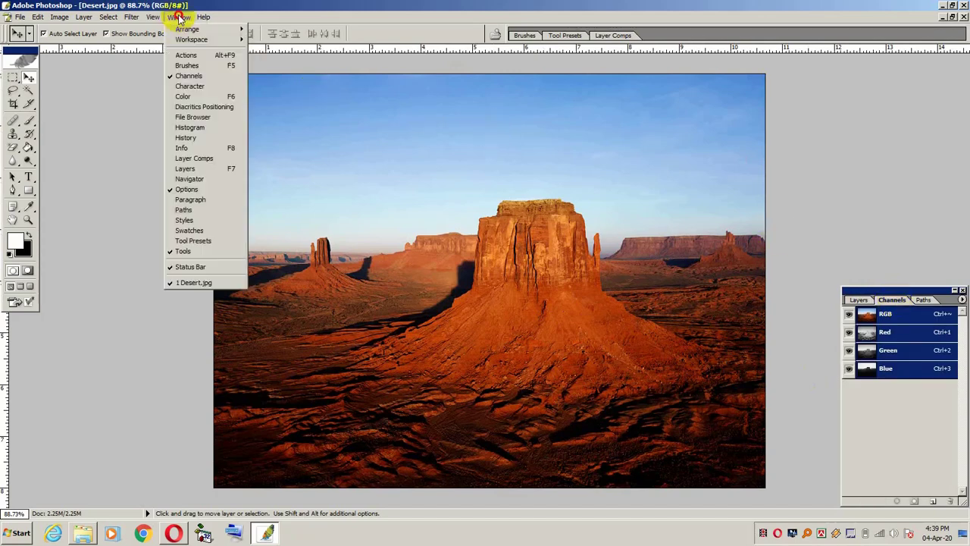
pyautogui.click(174, 77)
pyautogui.click(178, 16)
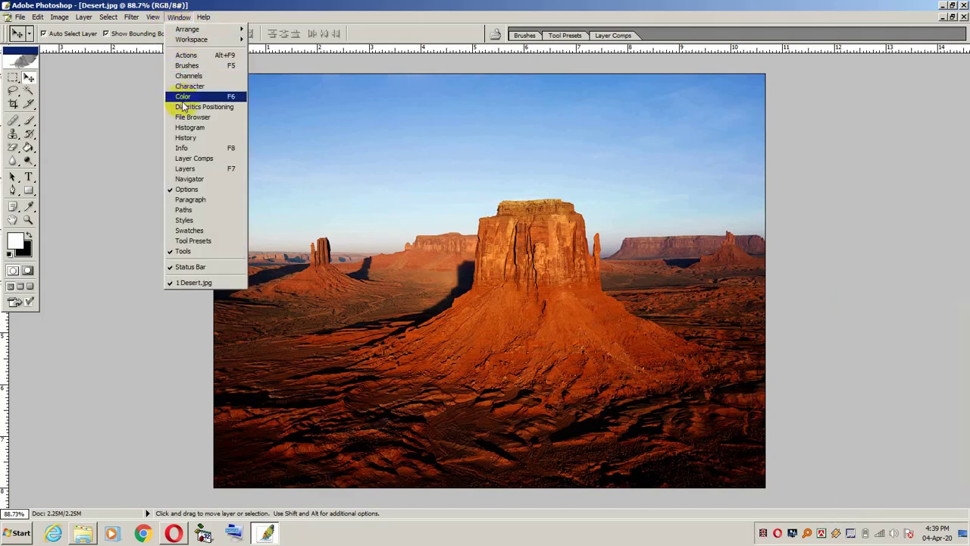
pyautogui.click(187, 76)
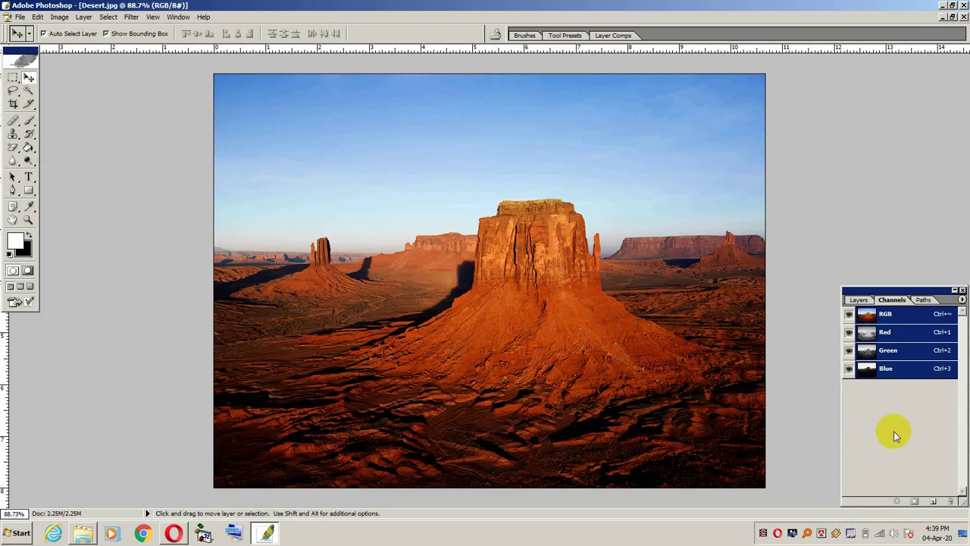
# Step: Duplicate the Blue channel and apply Levels to the copy with input levels 135, 0.68 and 169
pyautogui.click(895, 376)
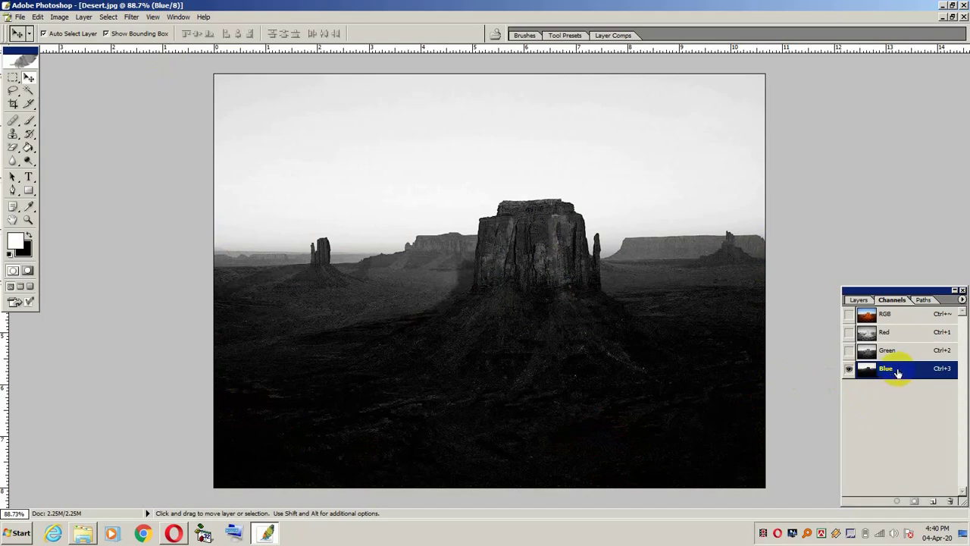
pyautogui.moveTo(899, 372); pyautogui.dragTo(933, 501)
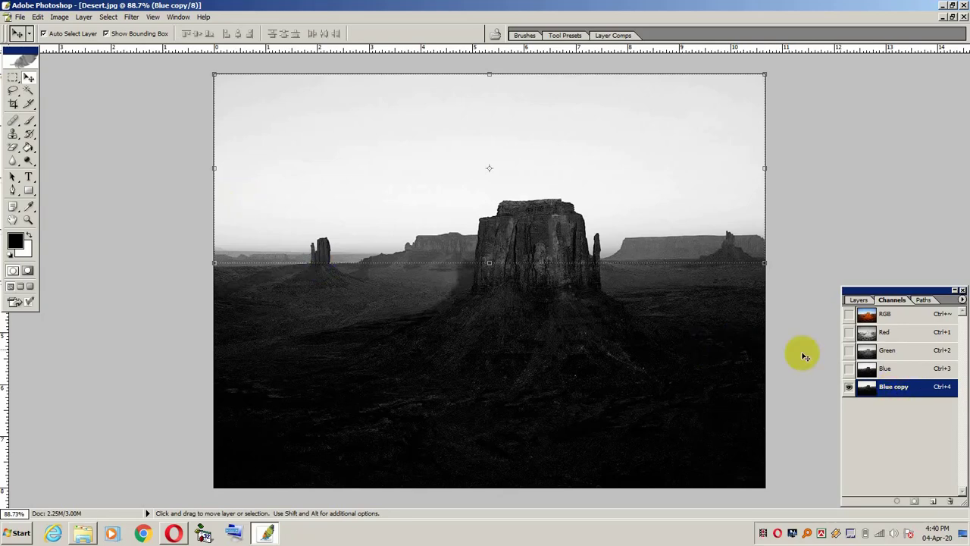
pyautogui.click(60, 17)
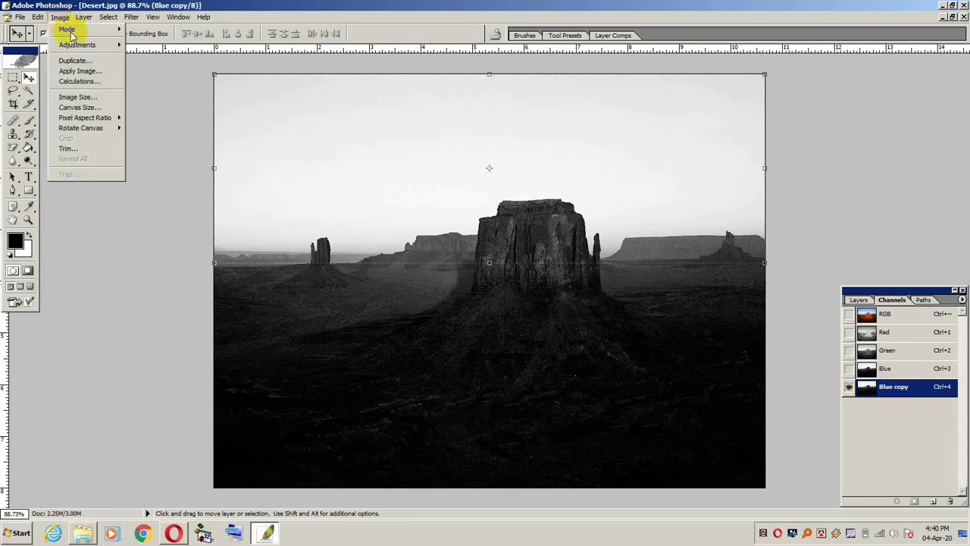
pyautogui.moveTo(80, 45)
pyautogui.click(182, 45)
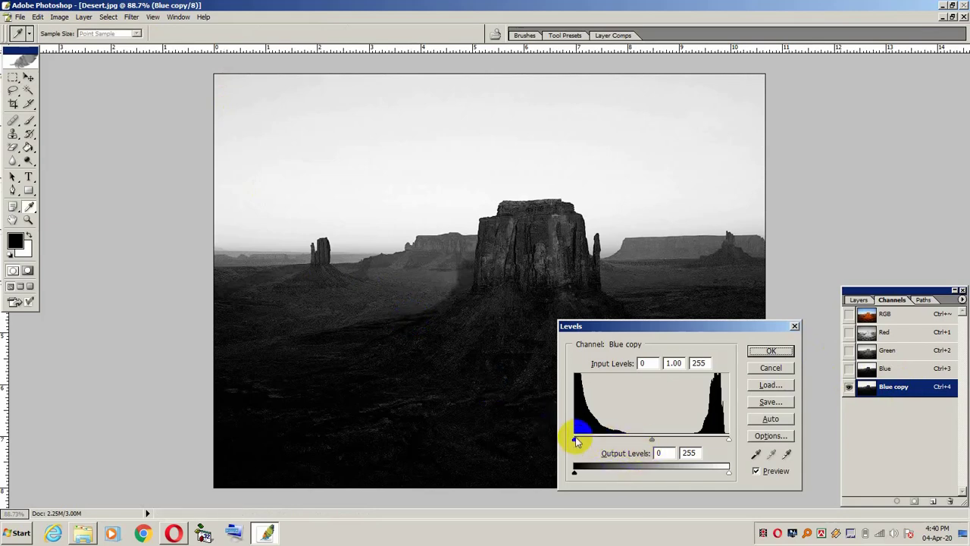
pyautogui.moveTo(575, 443); pyautogui.dragTo(656, 440)
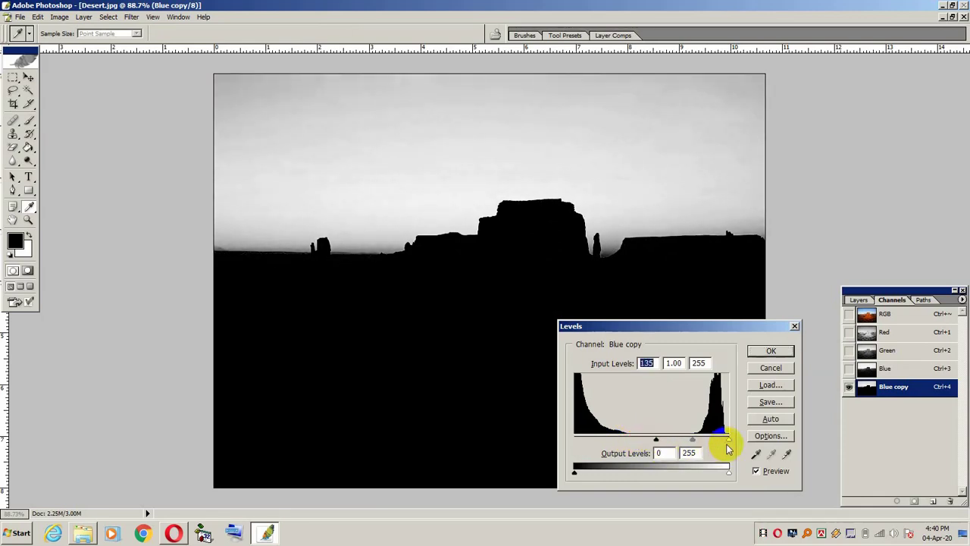
pyautogui.moveTo(726, 442); pyautogui.dragTo(677, 441)
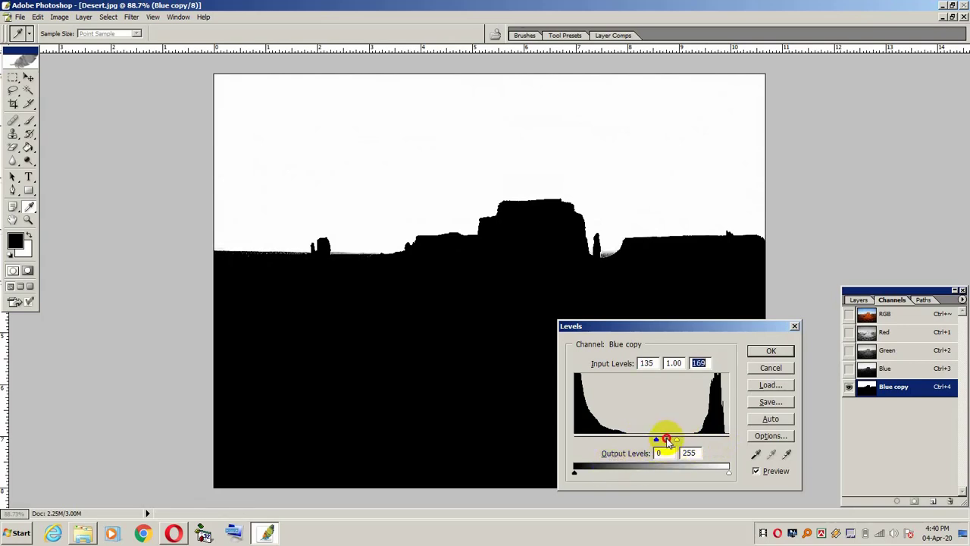
pyautogui.moveTo(663, 442); pyautogui.dragTo(669, 441)
pyautogui.click(670, 442)
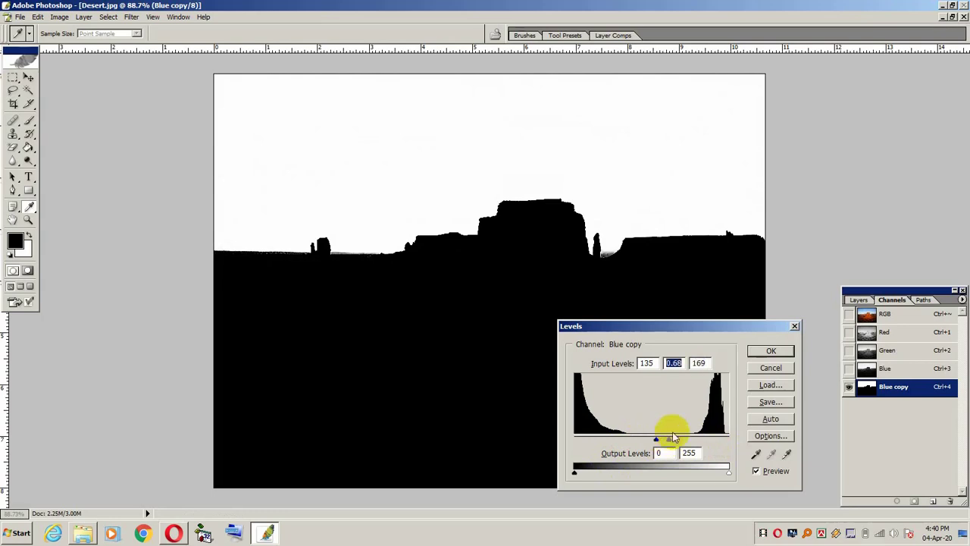
pyautogui.click(770, 350)
pyautogui.press('v')
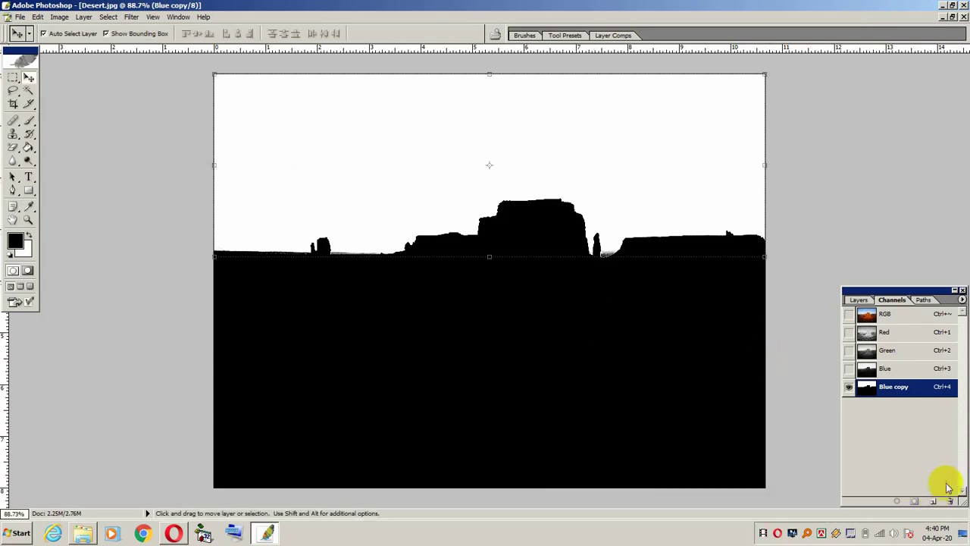
# Step: Load the adjusted blue channel copy as a selection and return to the RGB composite with the layers shown
pyautogui.click(897, 502)
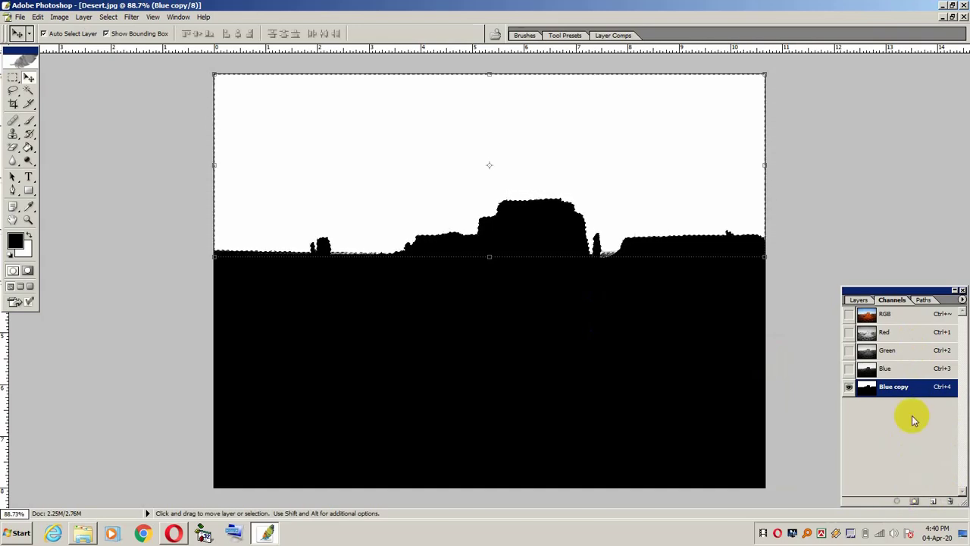
pyautogui.click(885, 315)
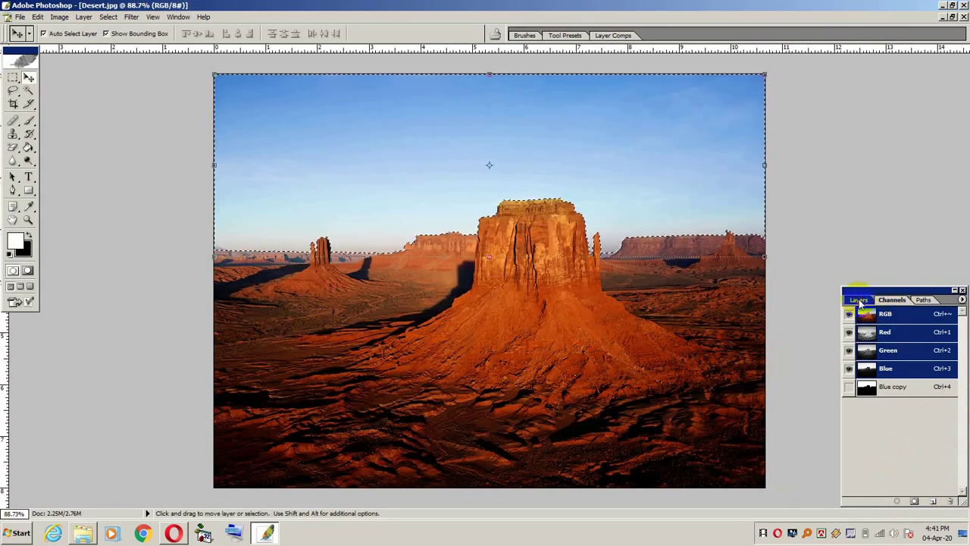
pyautogui.click(859, 300)
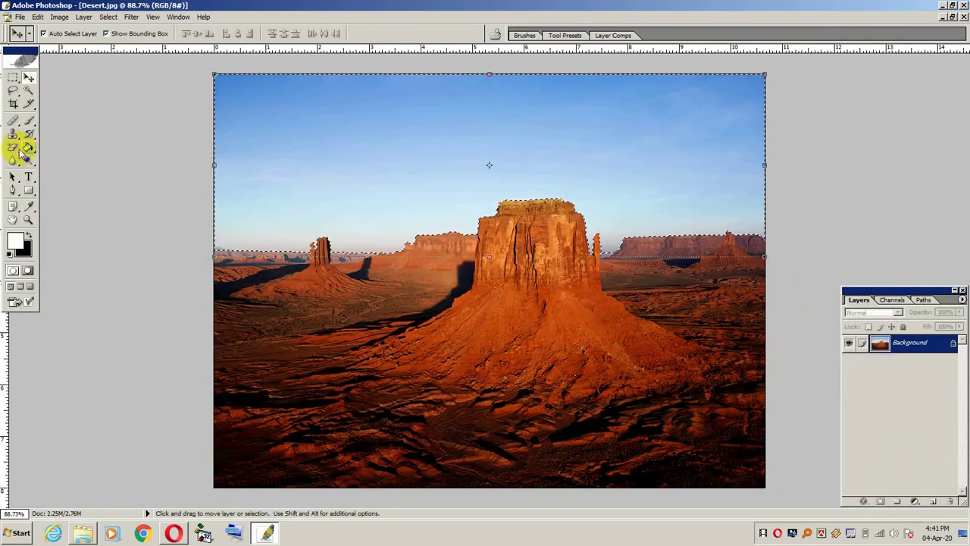
# Step: Erase the selected sky to transparency, starting with the Background Eraser and deleting the remaining selected area
pyautogui.click(13, 149)
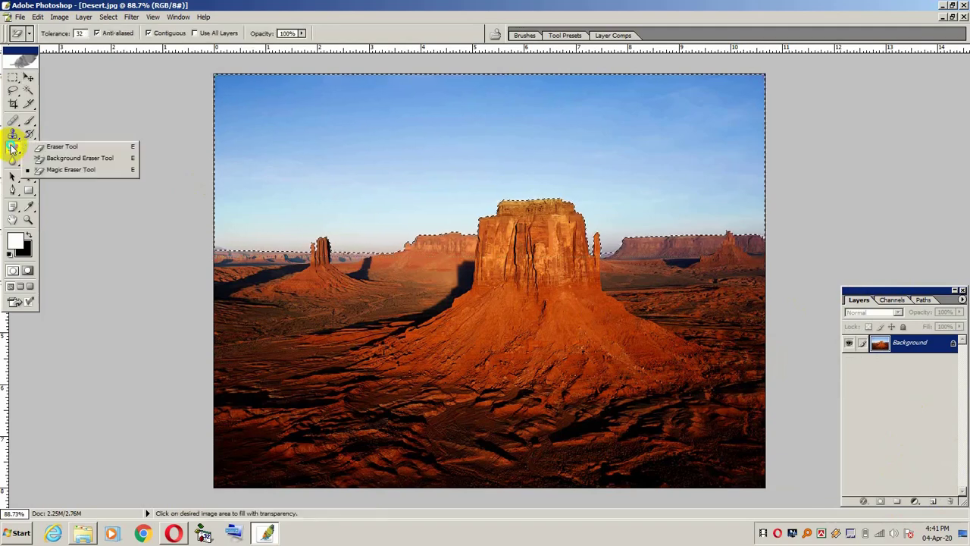
pyautogui.click(69, 160)
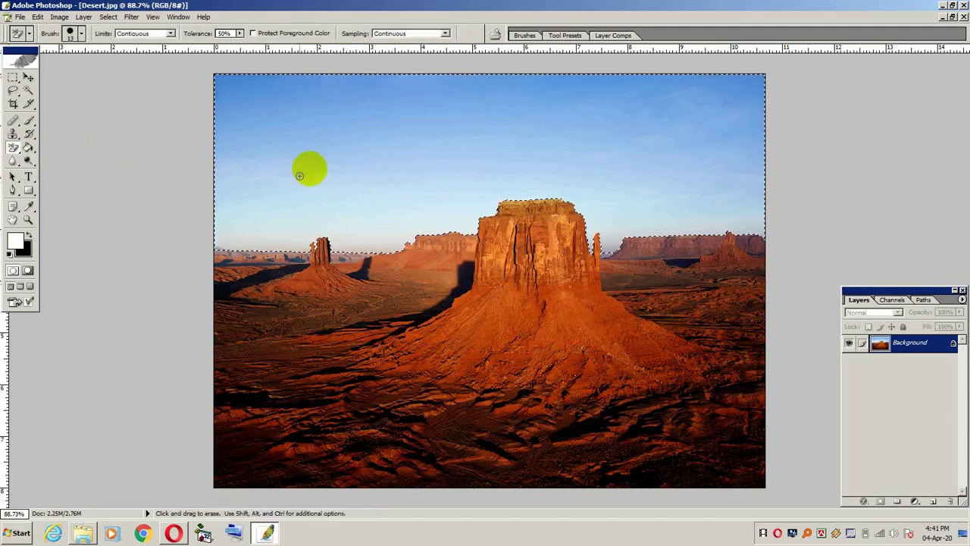
pyautogui.click(309, 168)
pyautogui.press('Delete')
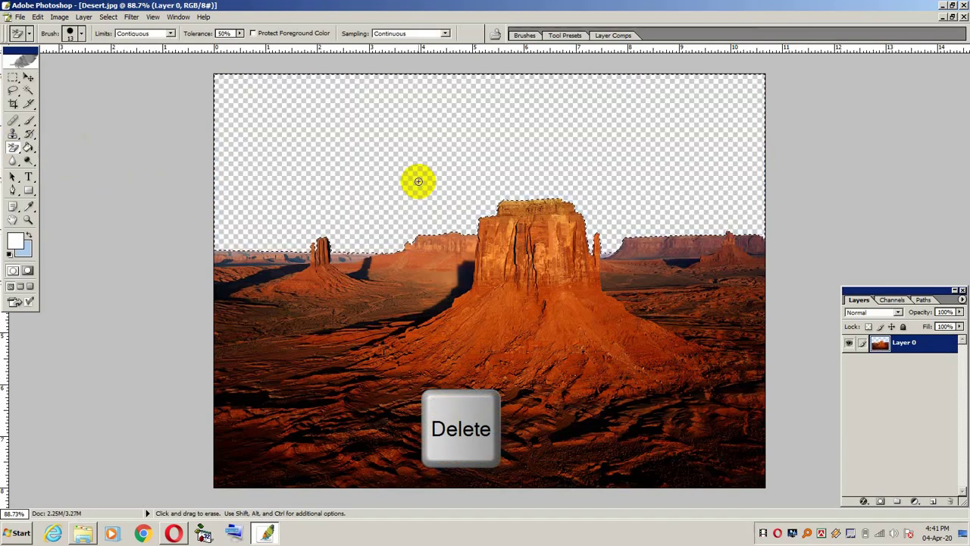
# Step: Deselect the sky area and switch to the Move tool
pyautogui.click(108, 16)
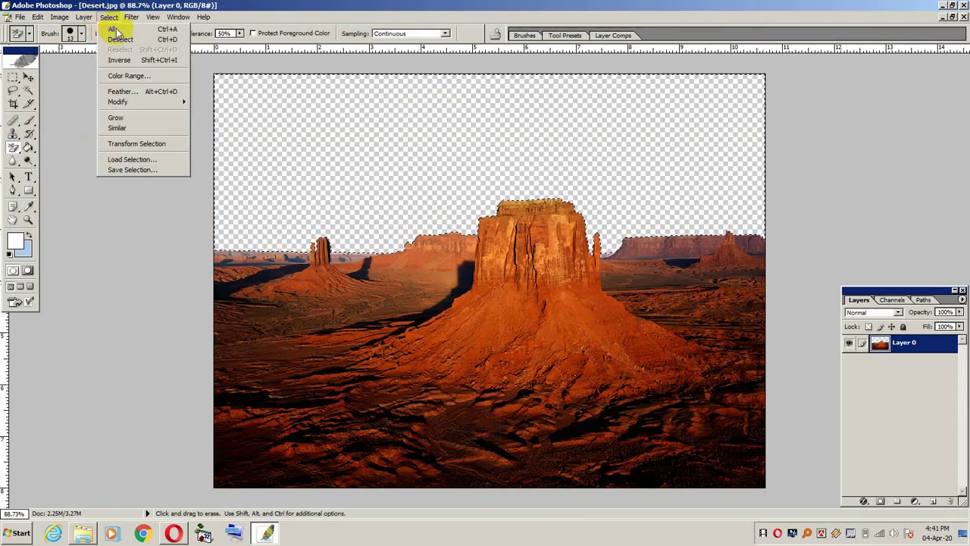
pyautogui.click(114, 35)
pyautogui.click(29, 76)
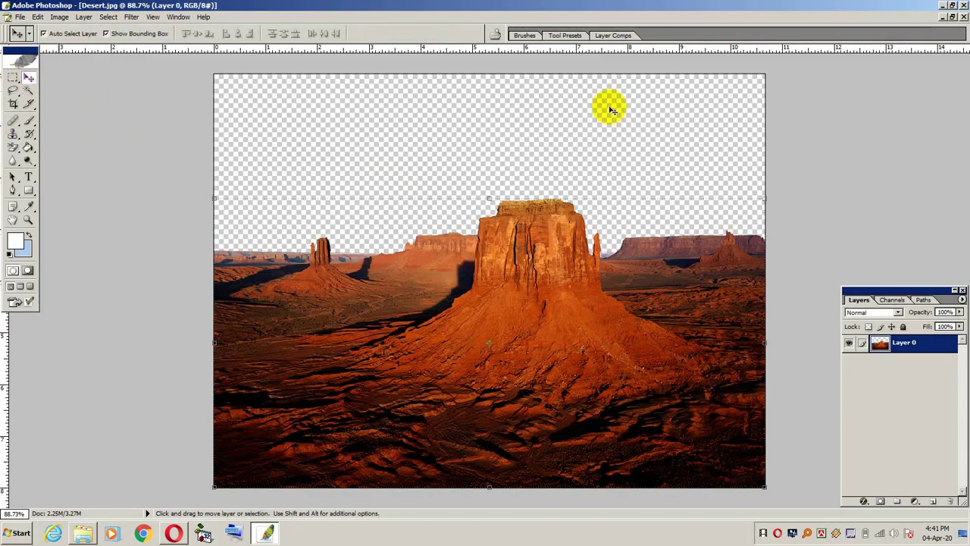
# Step: Open 800px-Cloud_sky_over_Brest.jpg from Sample Pictures and copy it into Desert.jpg as a new layer
pyautogui.click(952, 17)
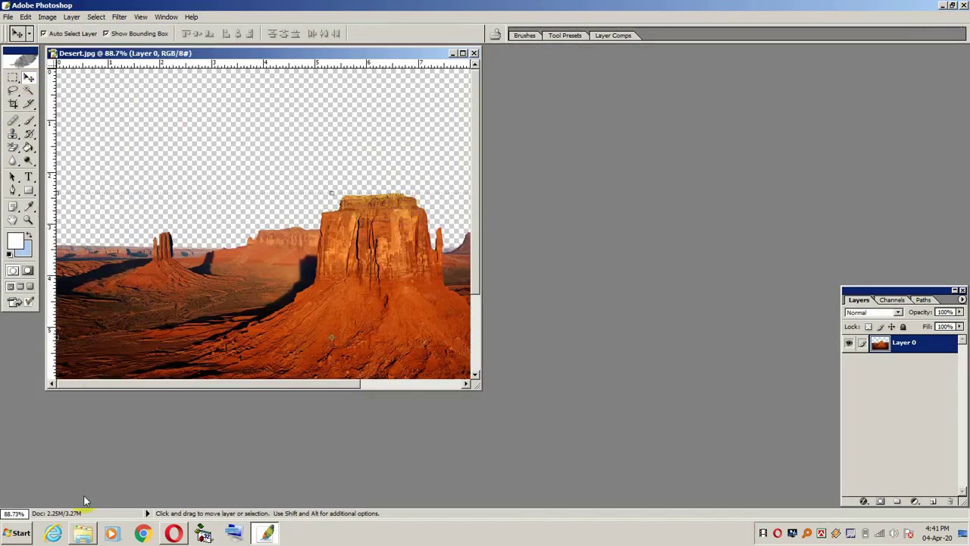
pyautogui.click(86, 532)
pyautogui.click(144, 147)
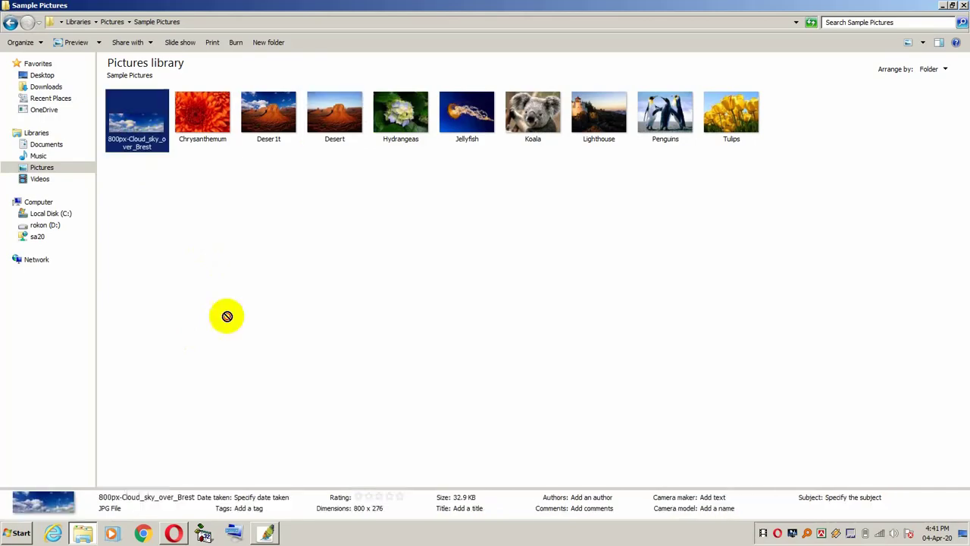
pyautogui.click(266, 533)
pyautogui.moveTo(300, 288); pyautogui.dragTo(301, 285)
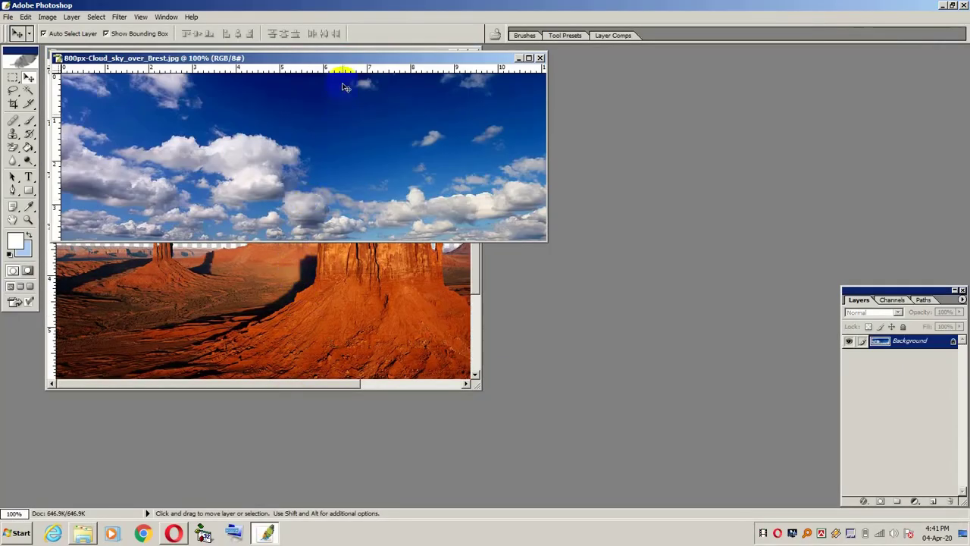
pyautogui.moveTo(457, 58); pyautogui.dragTo(693, 97)
pyautogui.moveTo(357, 195); pyautogui.dragTo(219, 125)
pyautogui.click(463, 53)
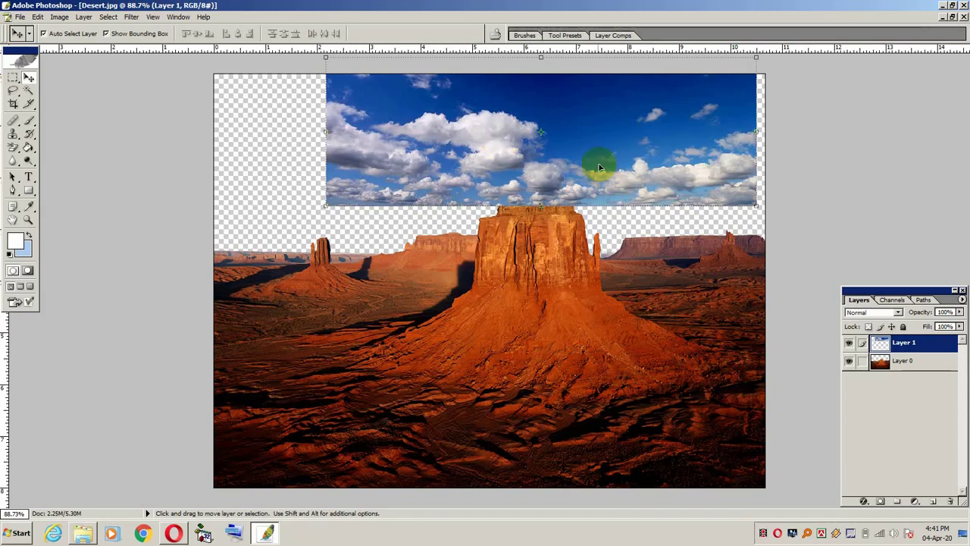
# Step: Move the cloud layer to the canvas's upper-left corner and scale it to about 130% width and 163% height, covering the transparent sky
pyautogui.moveTo(599, 162); pyautogui.dragTo(481, 174)
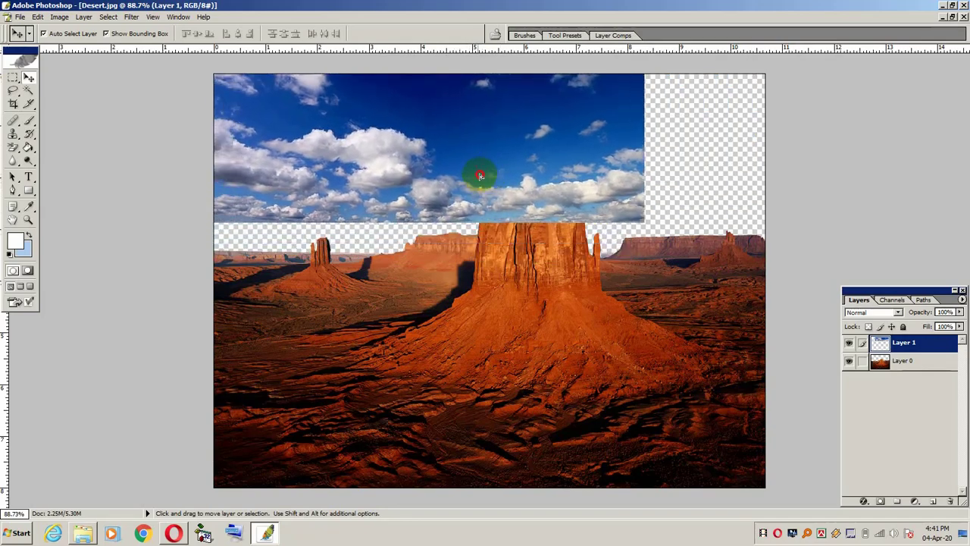
pyautogui.moveTo(645, 221); pyautogui.dragTo(775, 313)
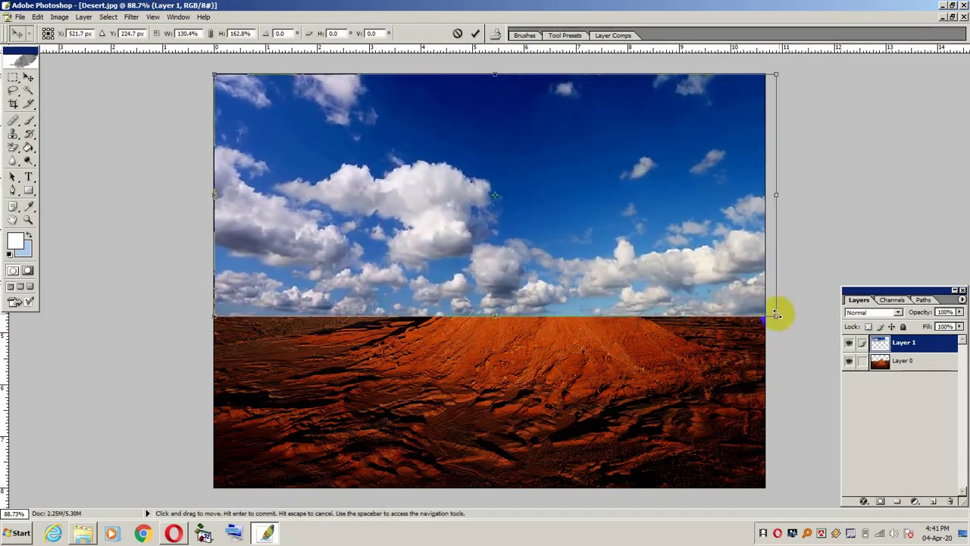
pyautogui.press('Return')
# Step: Reorder the layers so the cloud layer, Layer 1, lies behind the desert cutout, Layer 0
pyautogui.moveTo(909, 346); pyautogui.dragTo(914, 374)
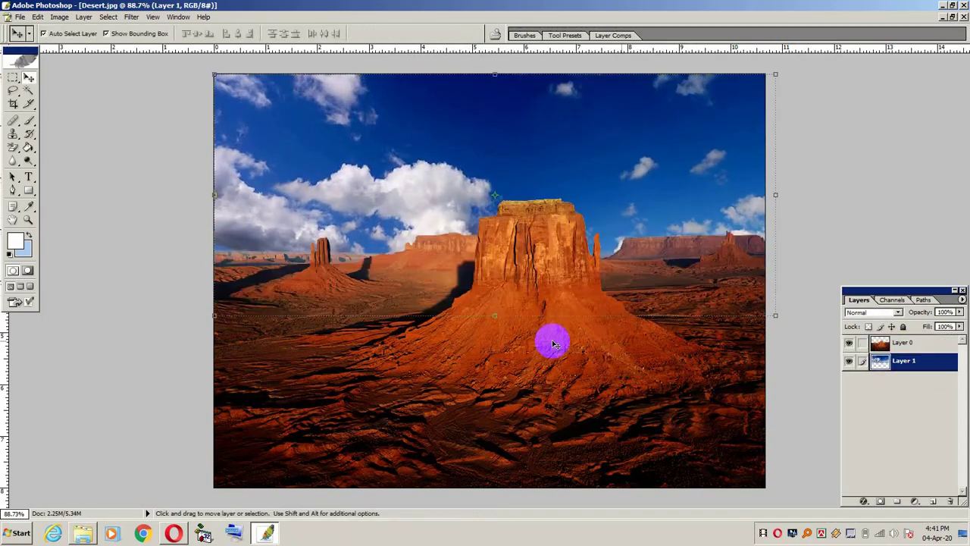
pyautogui.scroll(-4, 516, 348)
pyautogui.scroll(3, 516, 346)
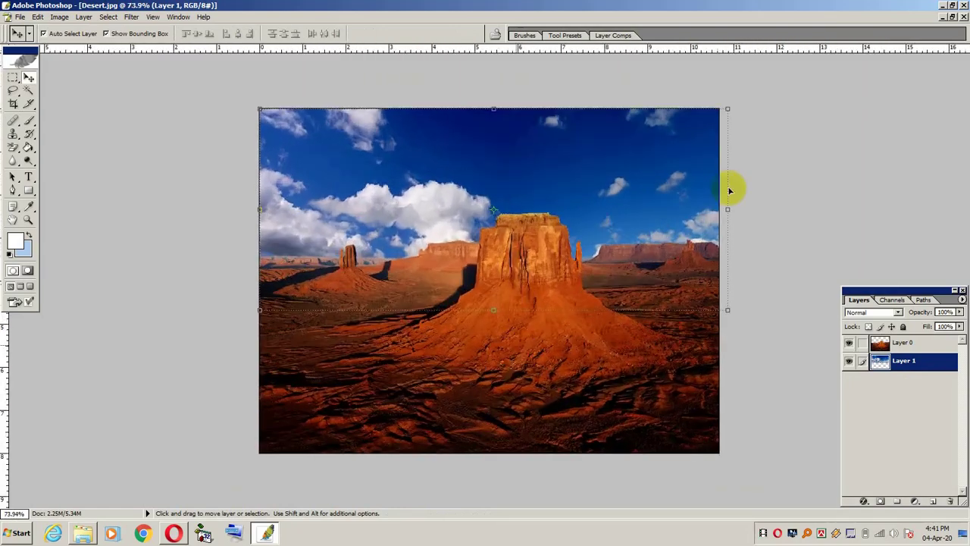
# Step: Compare the original Desert picture with the finished Deser1t version from Sample Pictures in Windows Photo Viewer
pyautogui.click(953, 18)
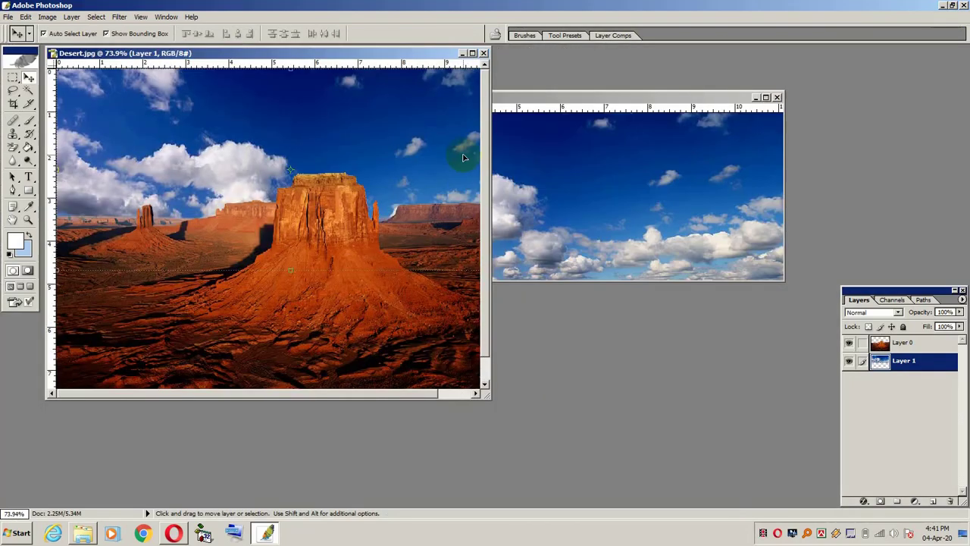
pyautogui.click(83, 533)
pyautogui.doubleClick(268, 114)
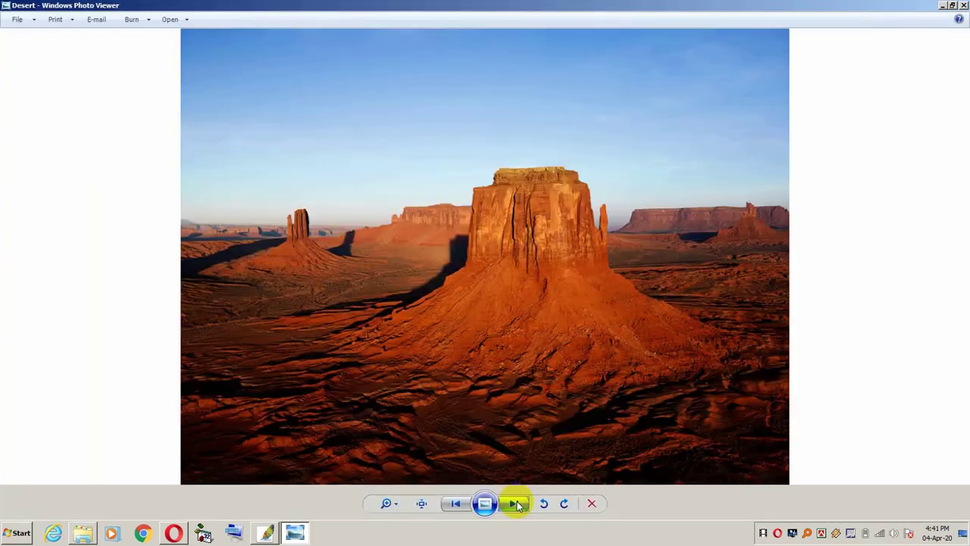
pyautogui.click(456, 503)
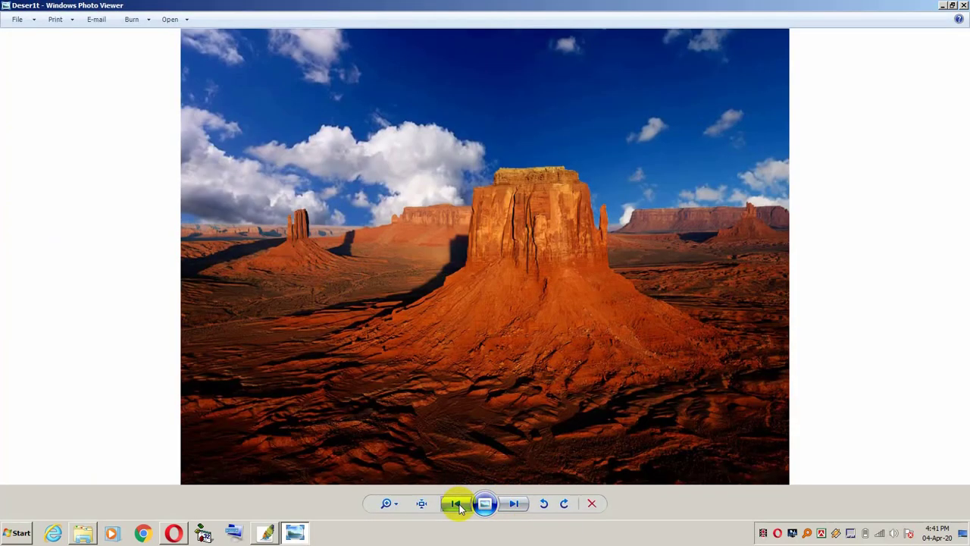
pyautogui.click(510, 503)
pyautogui.click(456, 503)
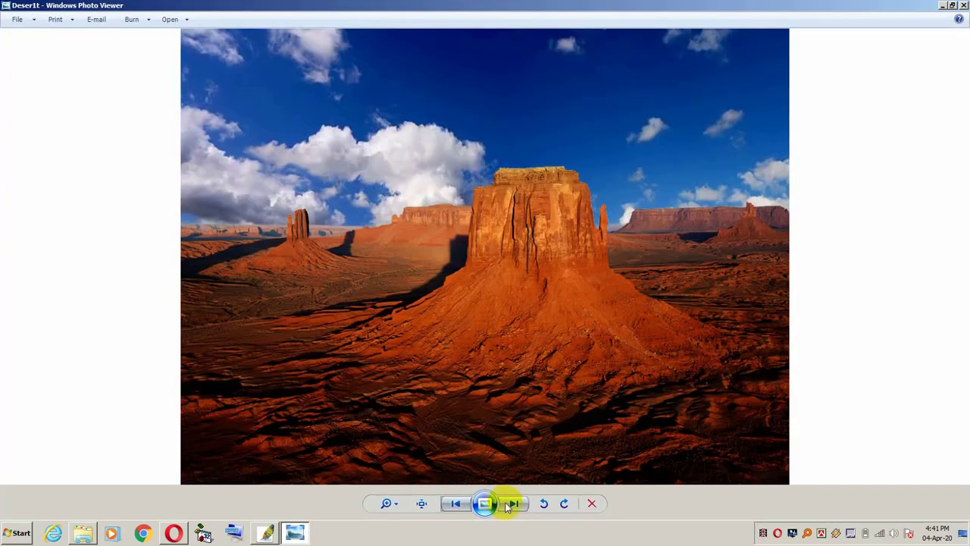
pyautogui.click(507, 503)
pyautogui.click(456, 503)
pyautogui.click(962, 6)
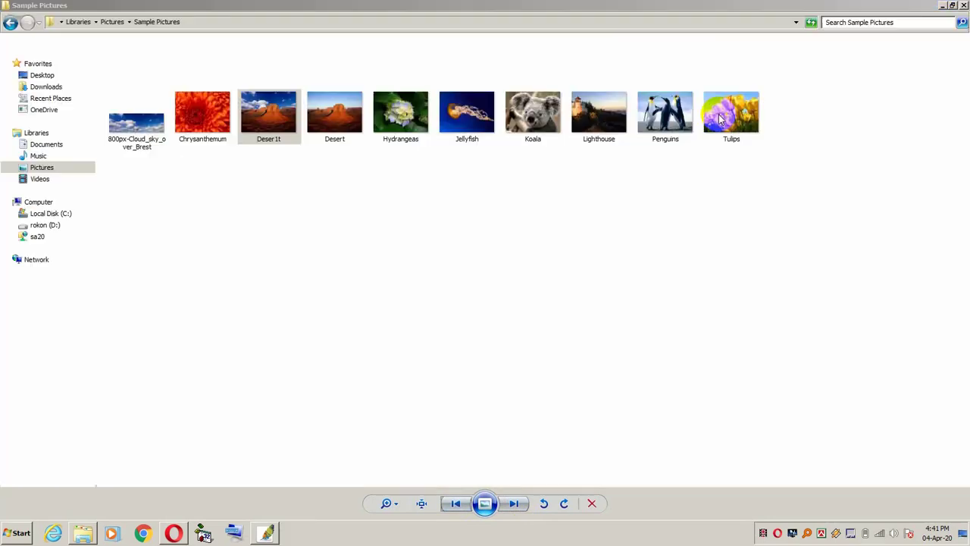
# Step: Open Lighthouse.jpg from Sample Pictures in Photoshop and shift its window clear of the Desert.jpg window's controls
pyautogui.click(543, 236)
pyautogui.moveTo(604, 118); pyautogui.dragTo(439, 255)
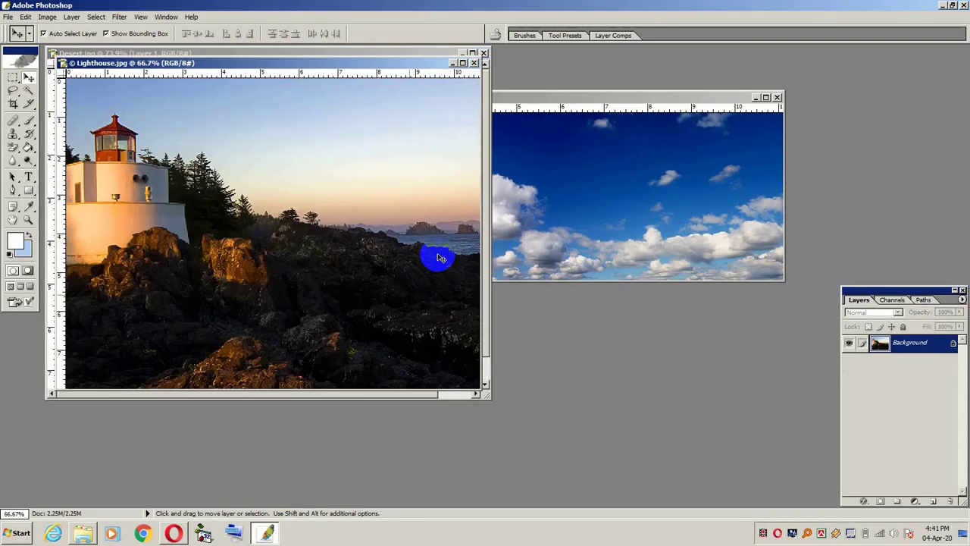
pyautogui.moveTo(397, 70); pyautogui.dragTo(437, 110)
# Step: Close Desert.jpg without saving, close the cloud image, and show Lighthouse.jpg maximized and fitted to the screen
pyautogui.click(483, 53)
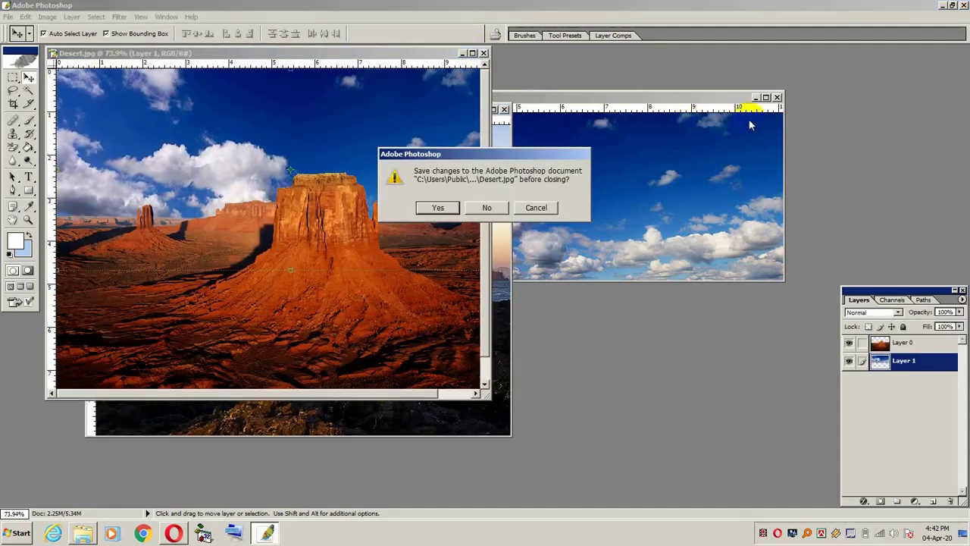
pyautogui.click(492, 207)
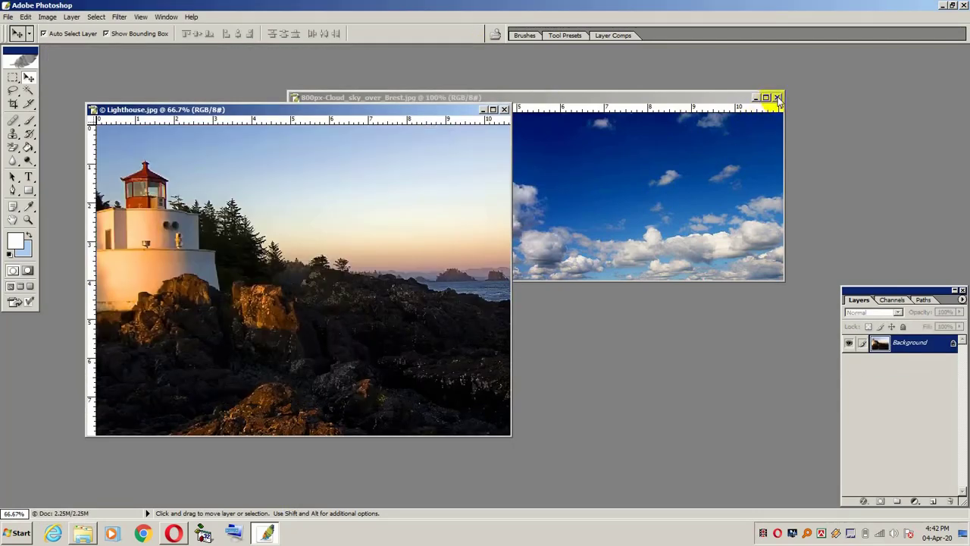
pyautogui.click(777, 97)
pyautogui.click(493, 111)
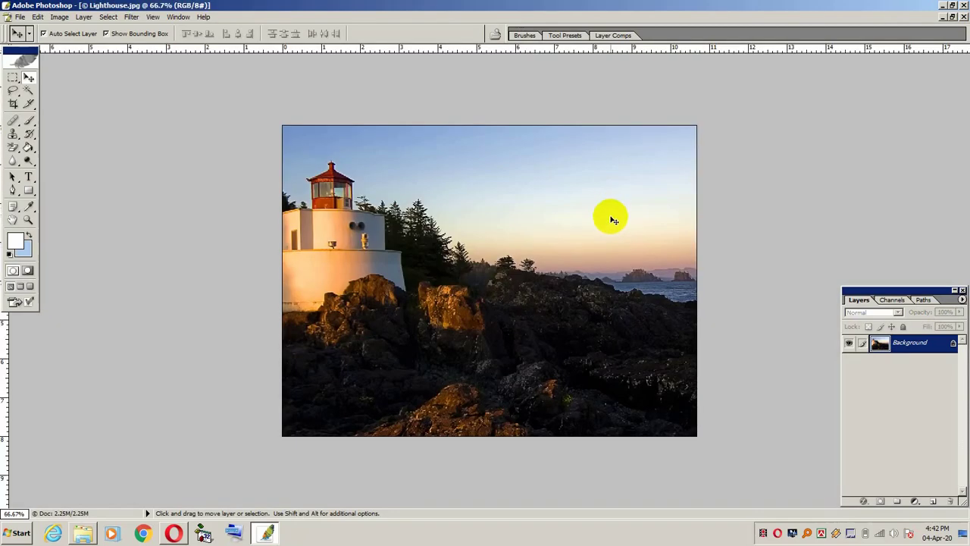
pyautogui.hotkey('ctrl', '0')
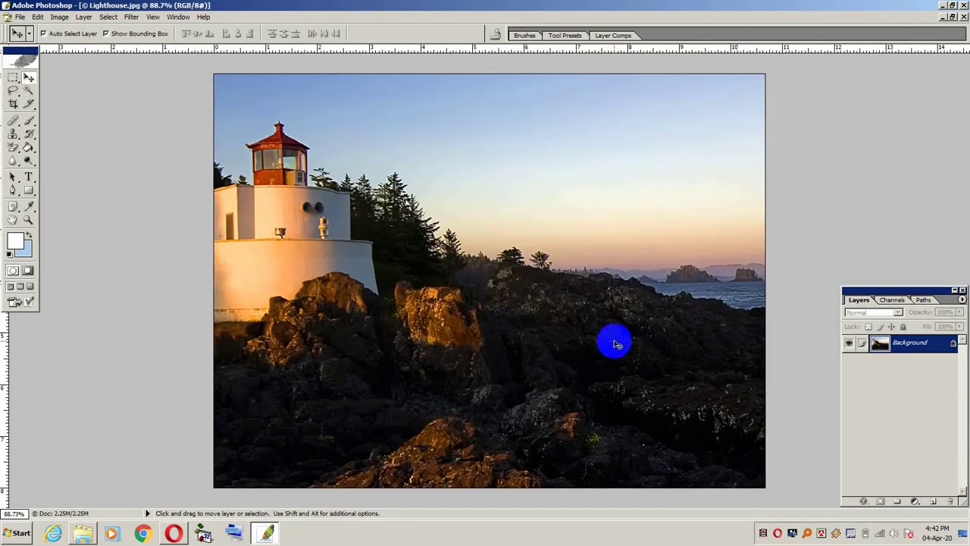
# Step: Duplicate the Blue channel of Lighthouse.jpg as a separate mask channel
pyautogui.click(893, 301)
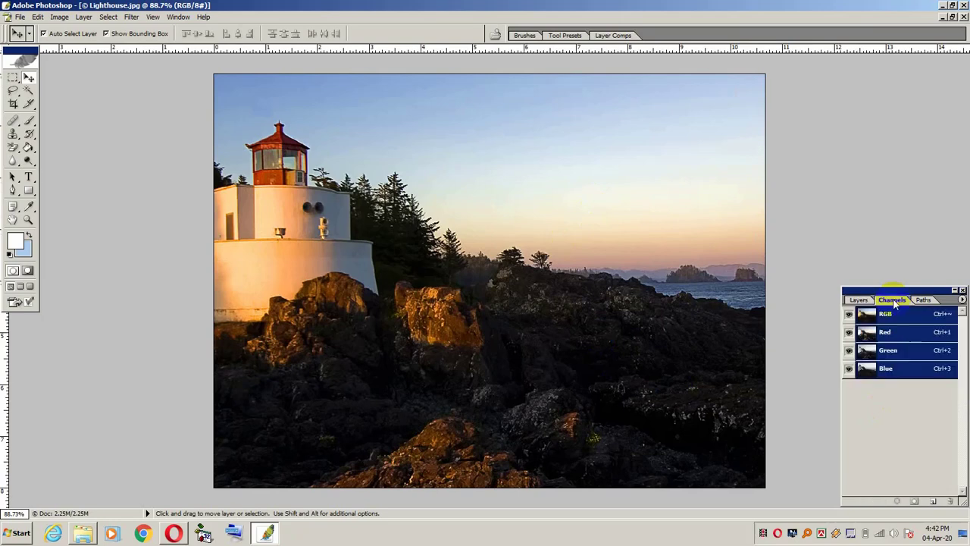
pyautogui.click(887, 369)
pyautogui.moveTo(900, 372); pyautogui.dragTo(933, 501)
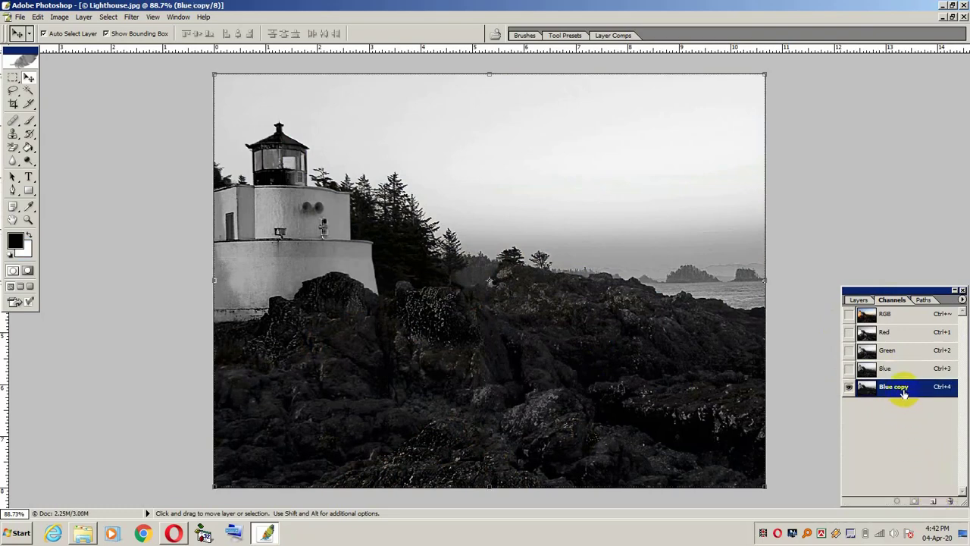
# Step: Apply Levels to the blue channel copy with input levels of 117, 1.00 and 129
pyautogui.click(53, 20)
pyautogui.moveTo(84, 43)
pyautogui.click(144, 44)
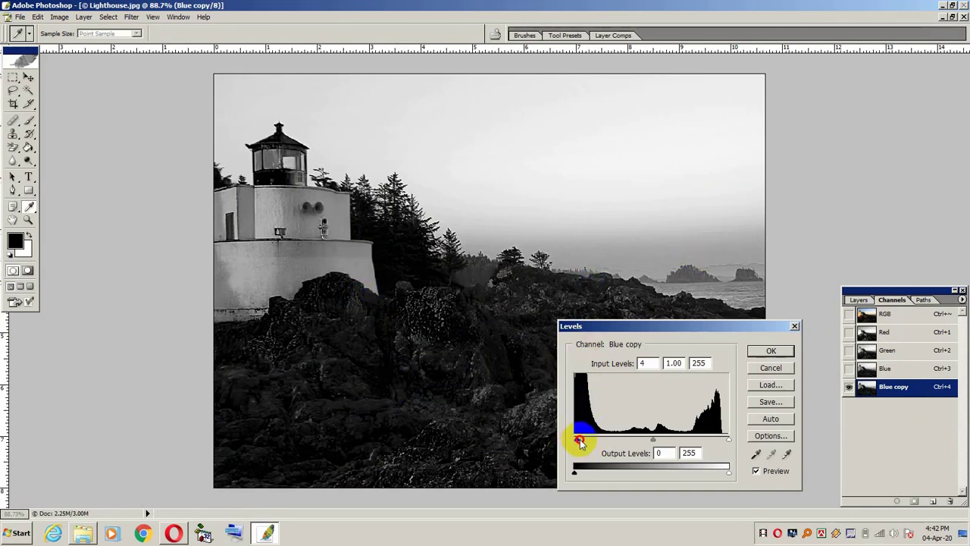
pyautogui.moveTo(580, 443); pyautogui.dragTo(645, 448)
pyautogui.moveTo(728, 440); pyautogui.dragTo(652, 441)
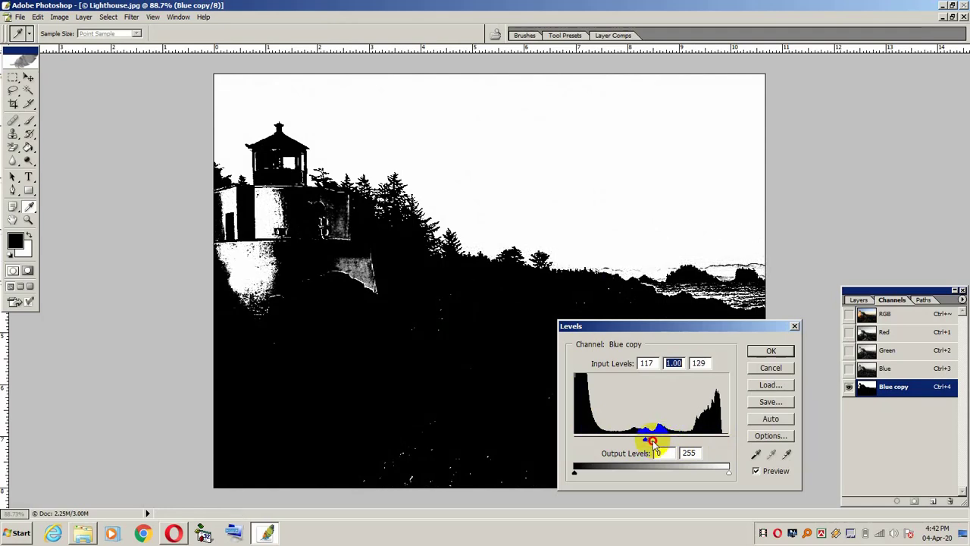
pyautogui.click(780, 351)
pyautogui.press('v')
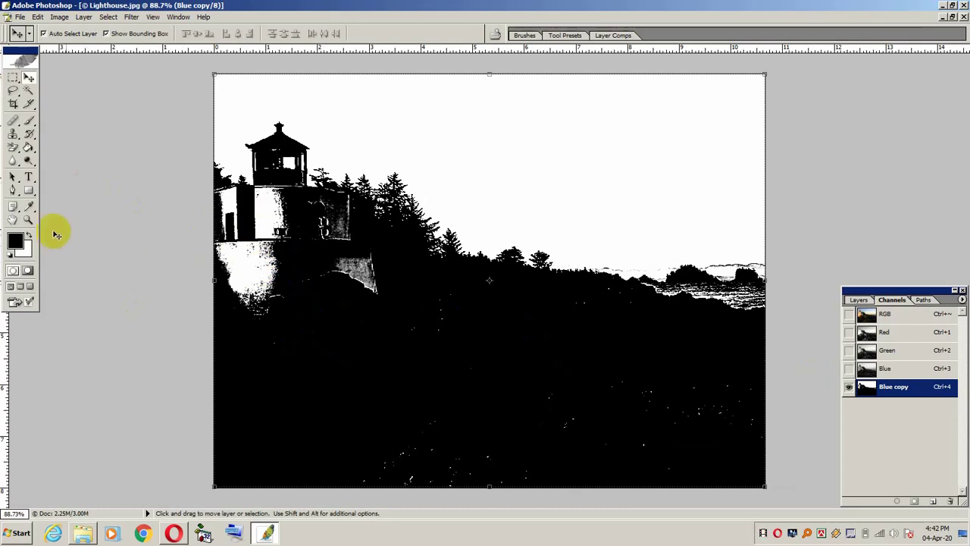
# Step: Paint the lighthouse body and the foreground rocks solid black in the mask channel with a 77 px brush
pyautogui.click(28, 121)
pyautogui.click(10, 253)
pyautogui.rightClick(429, 340)
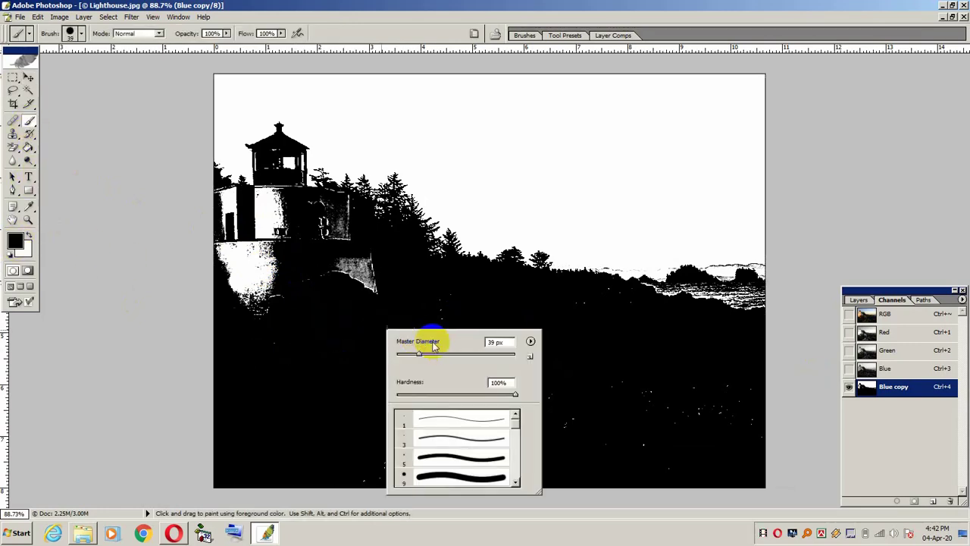
pyautogui.click(442, 354)
pyautogui.moveTo(409, 299)
pyautogui.mouseDown()
pyautogui.moveTo(353, 248)
pyautogui.moveTo(371, 297)
pyautogui.moveTo(339, 210)
pyautogui.moveTo(223, 201)
pyautogui.moveTo(213, 236)
pyautogui.moveTo(232, 299)
pyautogui.moveTo(284, 262)
pyautogui.moveTo(286, 243)
pyautogui.moveTo(263, 288)
pyautogui.moveTo(314, 264)
pyautogui.moveTo(330, 244)
pyautogui.moveTo(270, 347)
pyautogui.mouseUp()
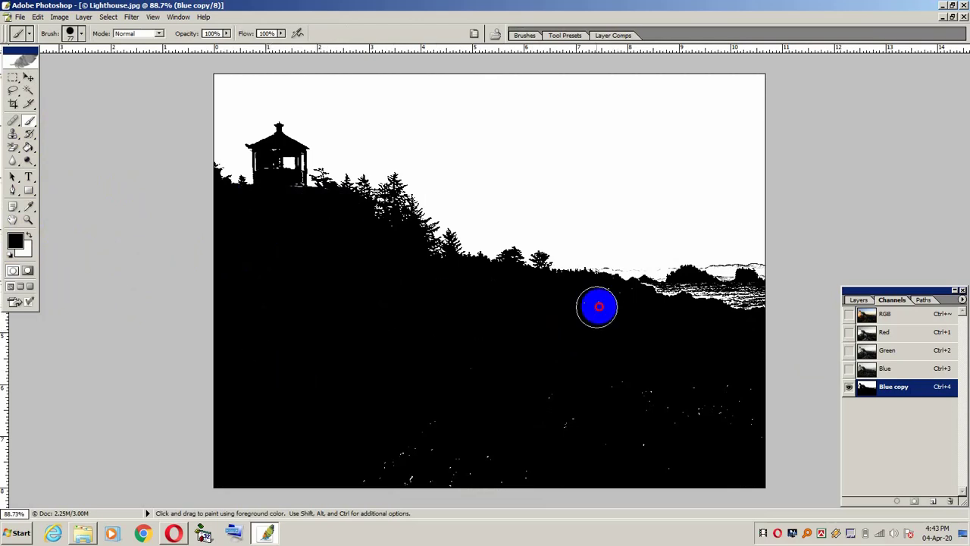
pyautogui.moveTo(590, 309)
pyautogui.mouseDown()
pyautogui.moveTo(758, 438)
pyautogui.moveTo(685, 395)
pyautogui.moveTo(532, 372)
pyautogui.moveTo(607, 350)
pyautogui.moveTo(625, 302)
pyautogui.moveTo(479, 290)
pyautogui.moveTo(455, 368)
pyautogui.moveTo(324, 427)
pyautogui.moveTo(423, 464)
pyautogui.moveTo(414, 428)
pyautogui.moveTo(441, 461)
pyautogui.moveTo(568, 482)
pyautogui.moveTo(403, 482)
pyautogui.moveTo(605, 417)
pyautogui.moveTo(553, 426)
pyautogui.moveTo(695, 457)
pyautogui.moveTo(626, 465)
pyautogui.moveTo(684, 460)
pyautogui.moveTo(670, 474)
pyautogui.moveTo(682, 415)
pyautogui.moveTo(730, 402)
pyautogui.moveTo(759, 366)
pyautogui.moveTo(687, 343)
pyautogui.moveTo(611, 386)
pyautogui.mouseUp()
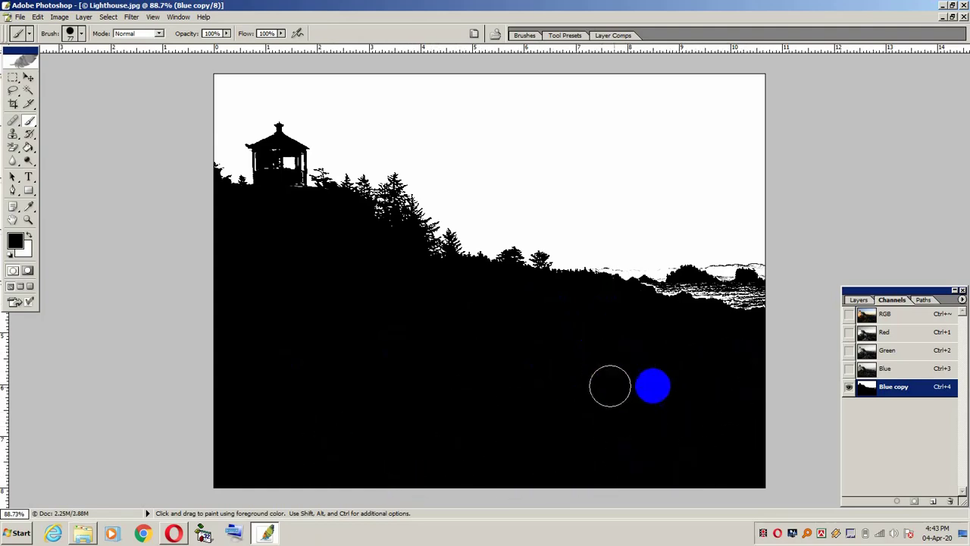
# Step: Paint the lighthouse's lantern room and the sea below the horizon solid black with a 40 px brush
pyautogui.scroll(1, 659, 384)
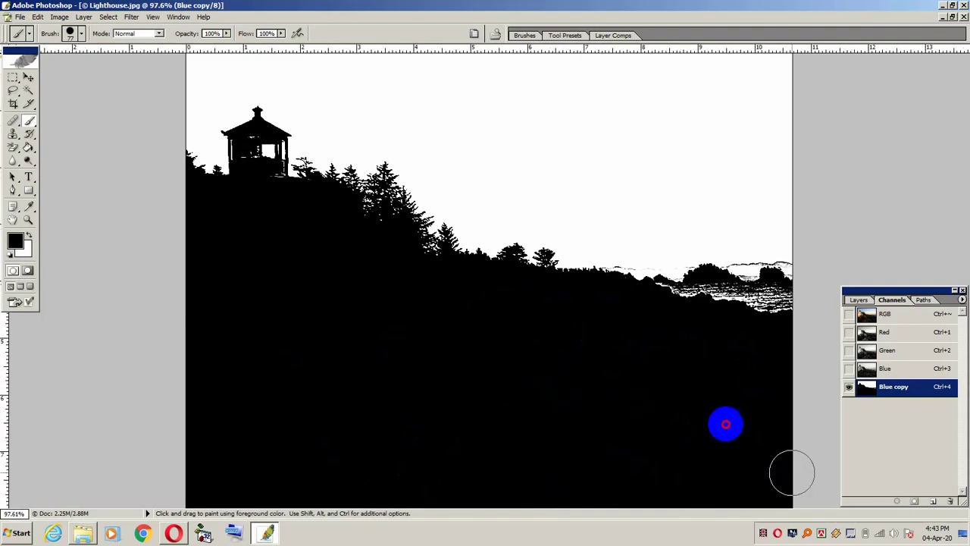
pyautogui.rightClick(303, 259)
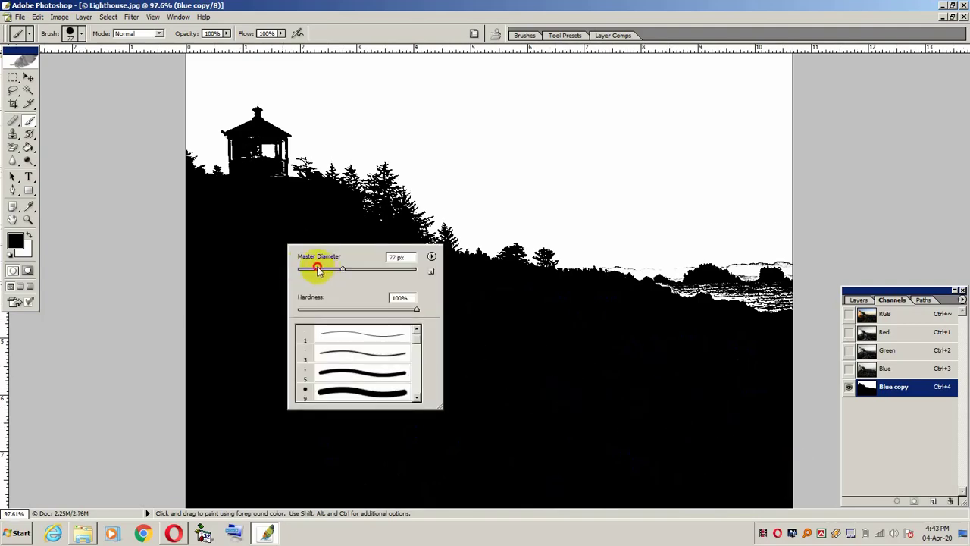
pyautogui.click(318, 270)
pyautogui.moveTo(251, 144); pyautogui.dragTo(257, 157)
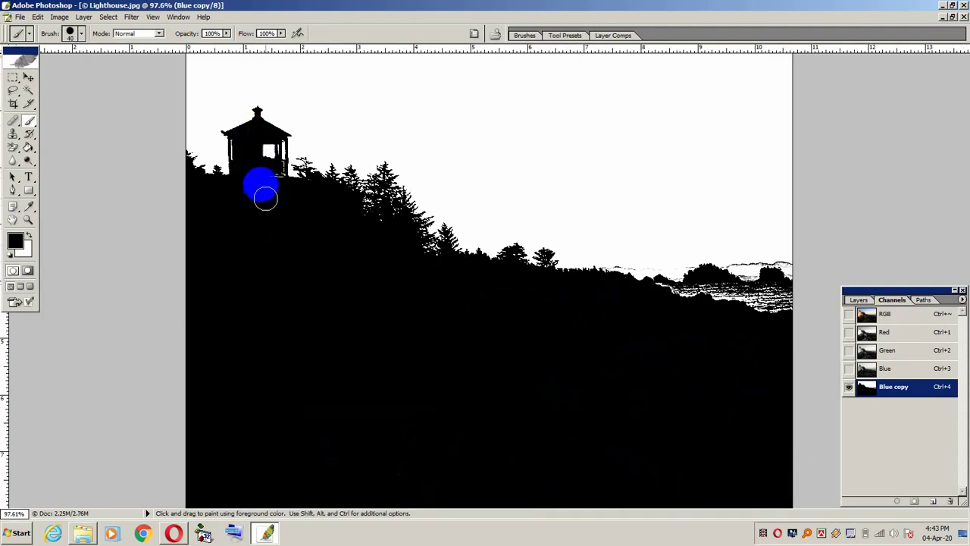
pyautogui.hotkey('ctrl', 'space')
pyautogui.moveTo(188, 83); pyautogui.dragTo(364, 305)
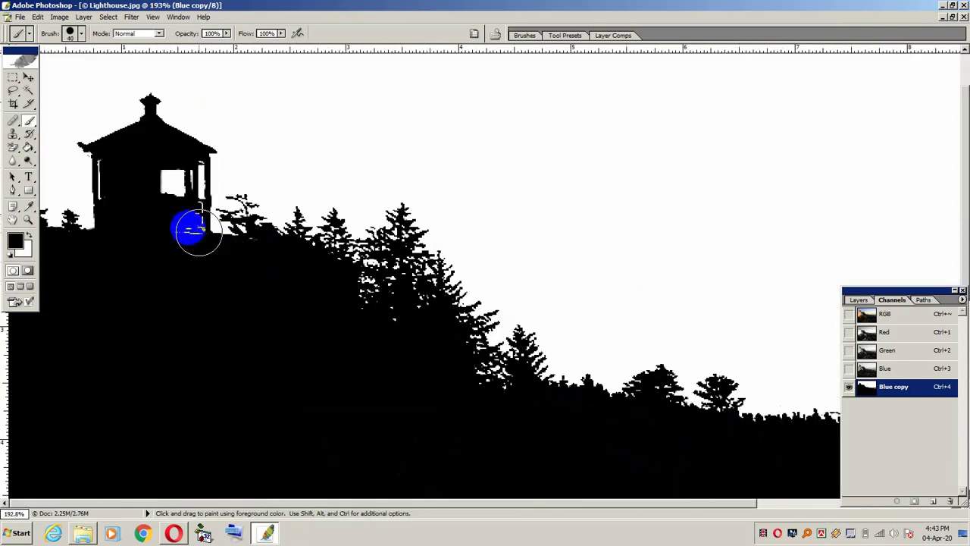
pyautogui.moveTo(182, 224)
pyautogui.mouseDown()
pyautogui.moveTo(182, 163)
pyautogui.moveTo(177, 234)
pyautogui.moveTo(115, 199)
pyautogui.moveTo(119, 157)
pyautogui.moveTo(136, 242)
pyautogui.moveTo(391, 424)
pyautogui.moveTo(566, 479)
pyautogui.moveTo(579, 442)
pyautogui.moveTo(683, 376)
pyautogui.moveTo(644, 292)
pyautogui.moveTo(706, 289)
pyautogui.mouseUp()
pyautogui.hotkey('ctrl', '0')
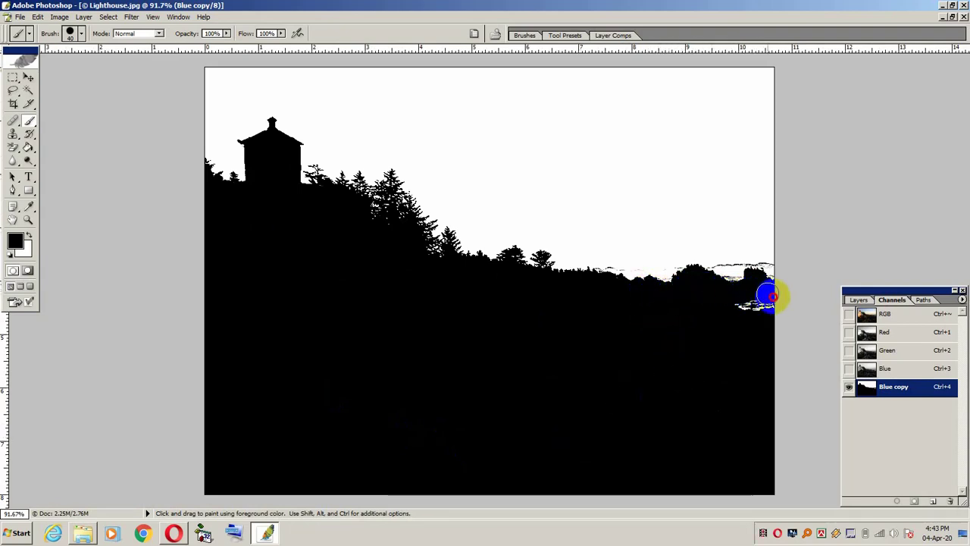
pyautogui.moveTo(768, 296)
pyautogui.mouseDown()
pyautogui.moveTo(703, 302)
pyautogui.moveTo(732, 299)
pyautogui.mouseUp()
# Step: Switch the brush colour to white and paint out the stray dark marks in the sky along the horizon
pyautogui.click(26, 235)
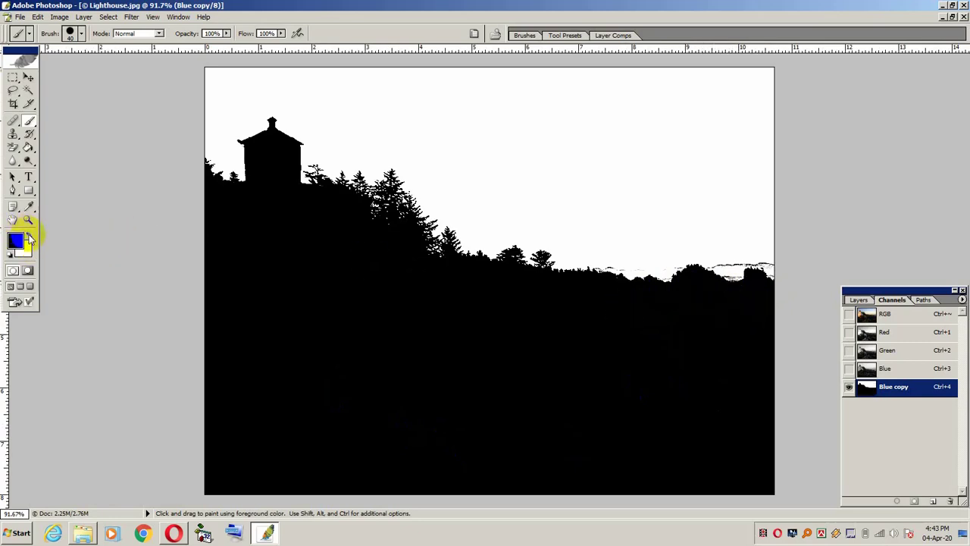
pyautogui.click(28, 235)
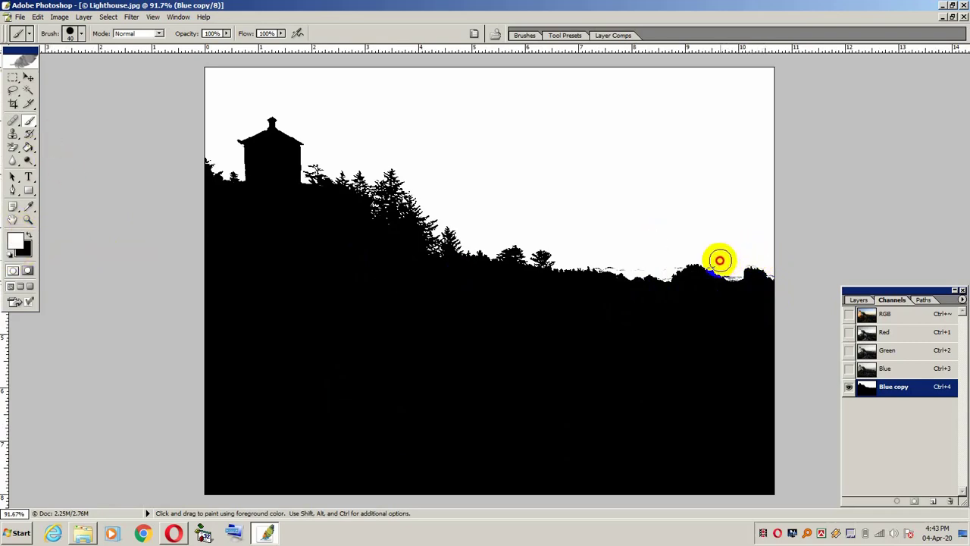
pyautogui.moveTo(717, 260); pyautogui.dragTo(618, 263)
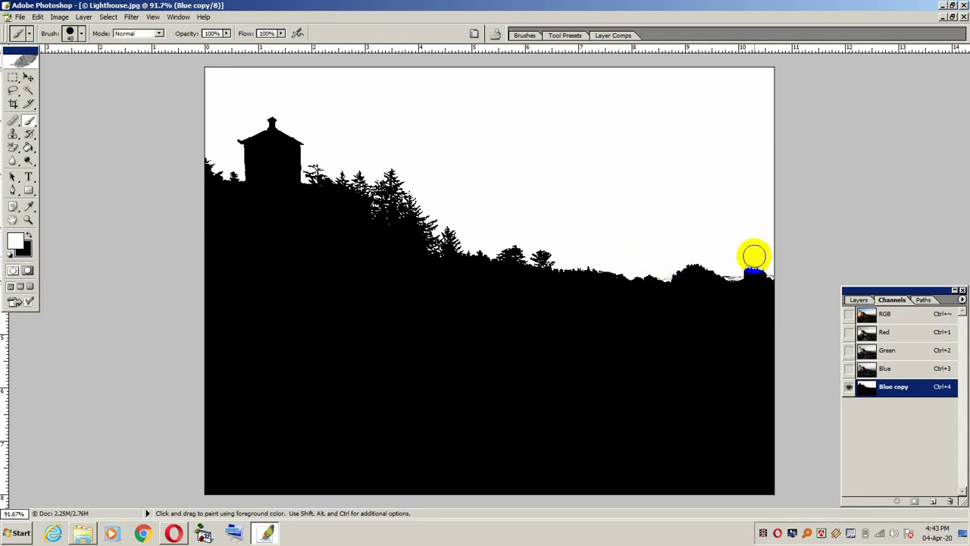
pyautogui.moveTo(748, 255); pyautogui.dragTo(765, 258)
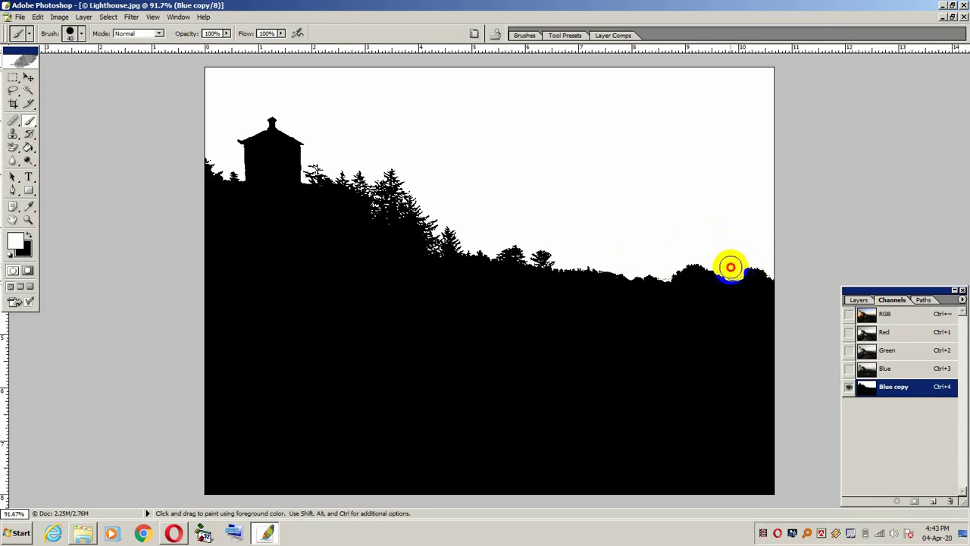
pyautogui.moveTo(731, 267); pyautogui.dragTo(717, 253)
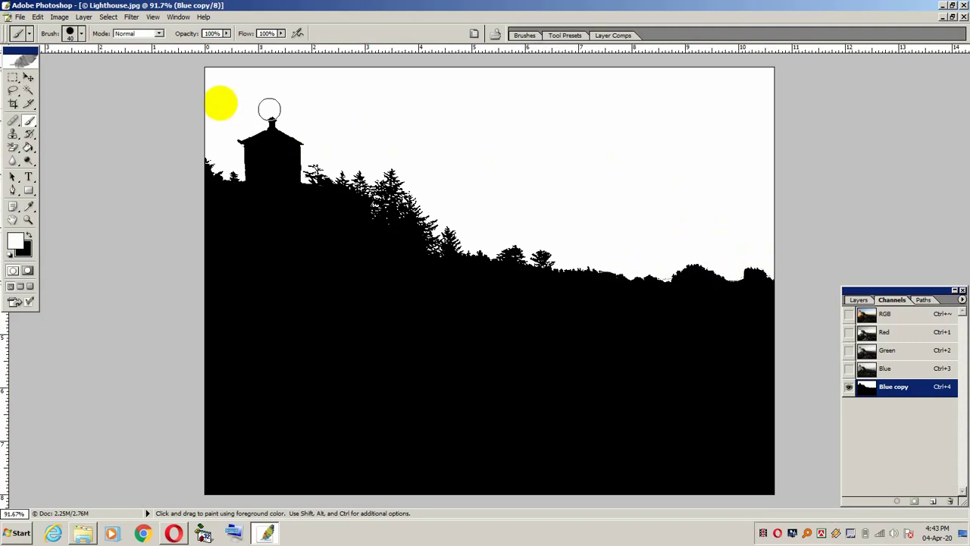
# Step: Load the blue channel copy as a selection with the Move tool active and return to the RGB composite
pyautogui.click(28, 77)
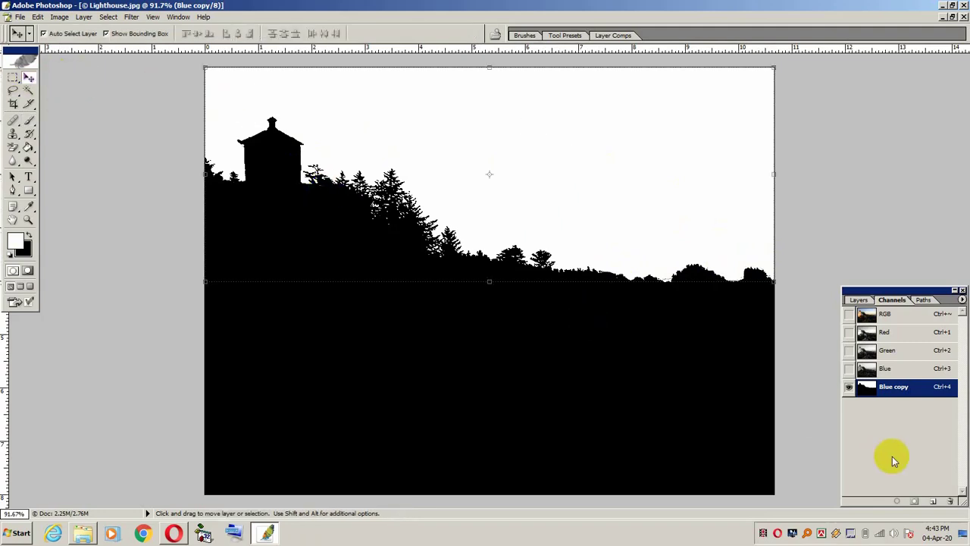
pyautogui.click(896, 501)
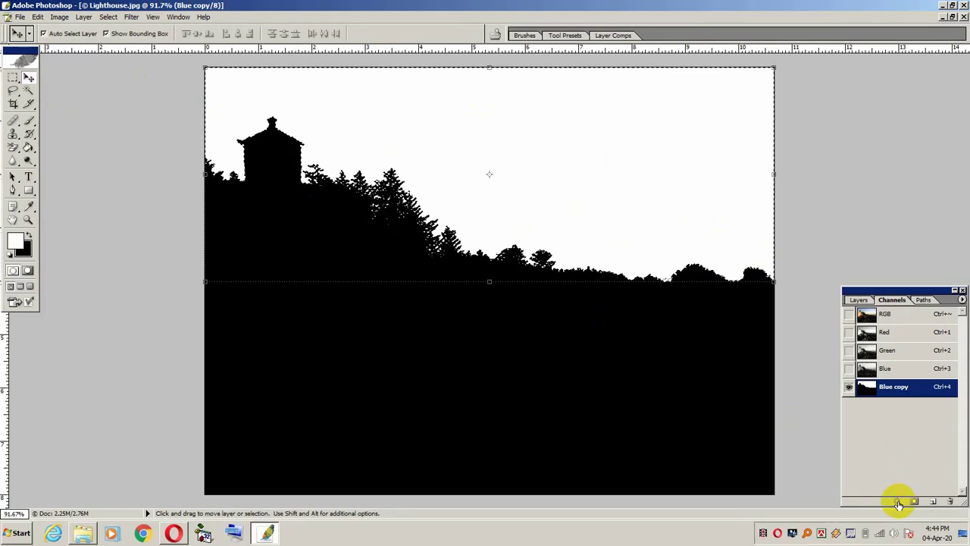
pyautogui.click(885, 315)
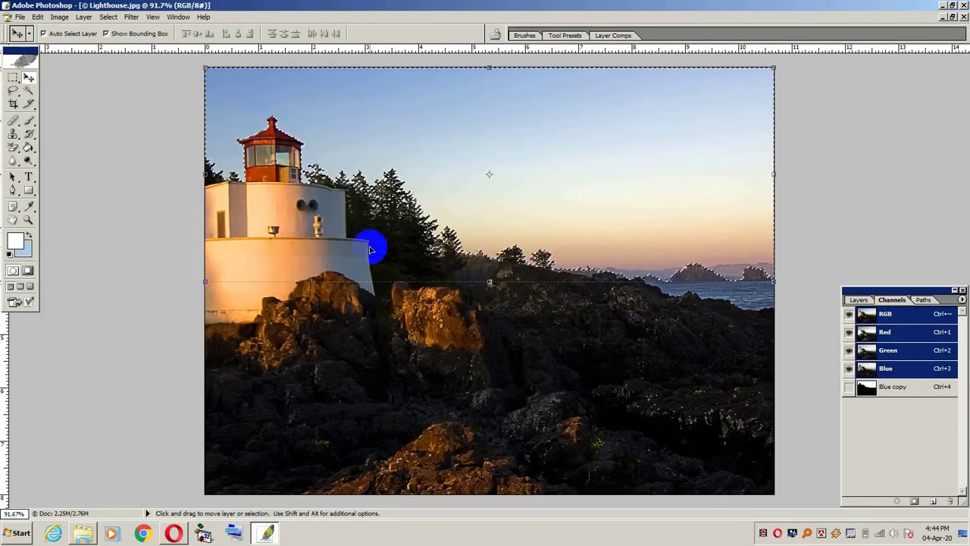
# Step: Turn the background into a layer with a Background Eraser dab, delete the selected sky to transparency and clear the selection
pyautogui.click(13, 147)
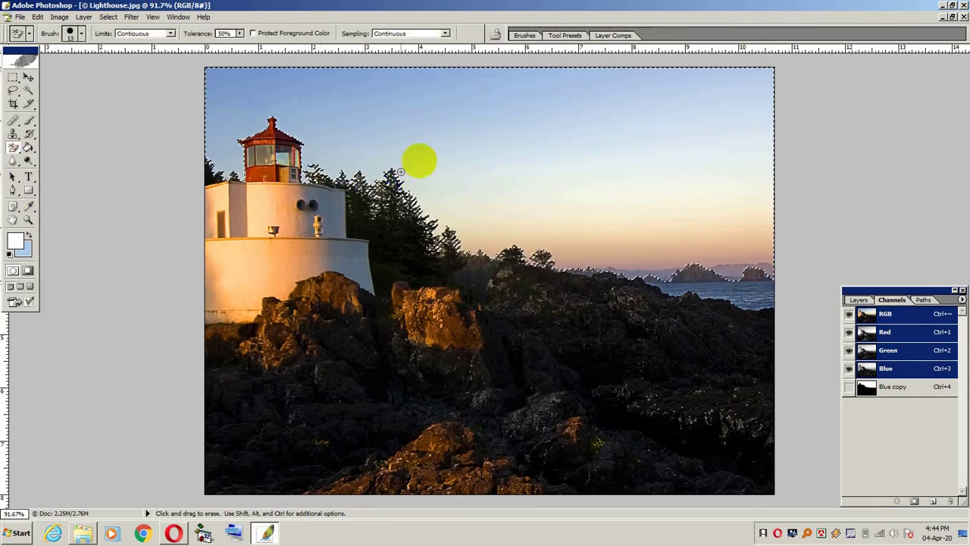
pyautogui.click(437, 149)
pyautogui.press('Delete')
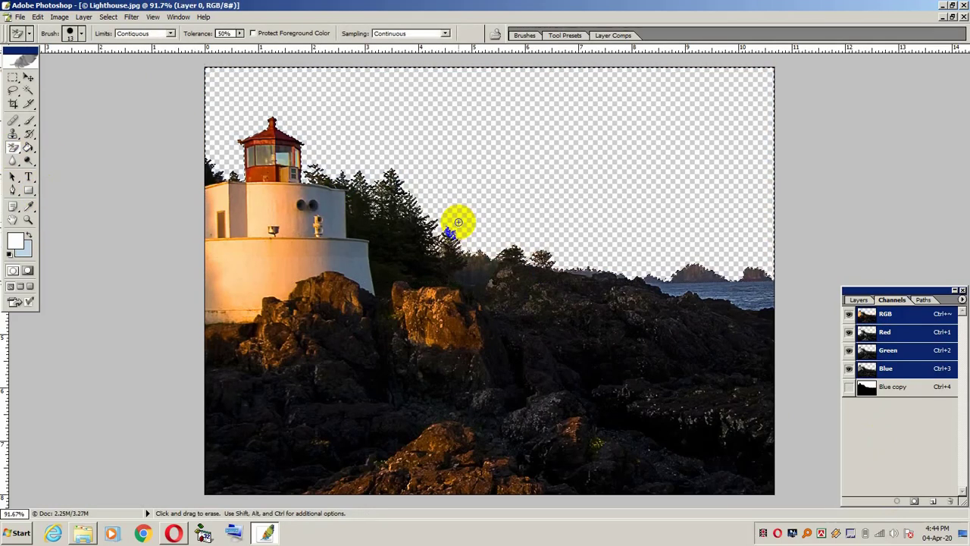
pyautogui.click(109, 17)
pyautogui.click(118, 40)
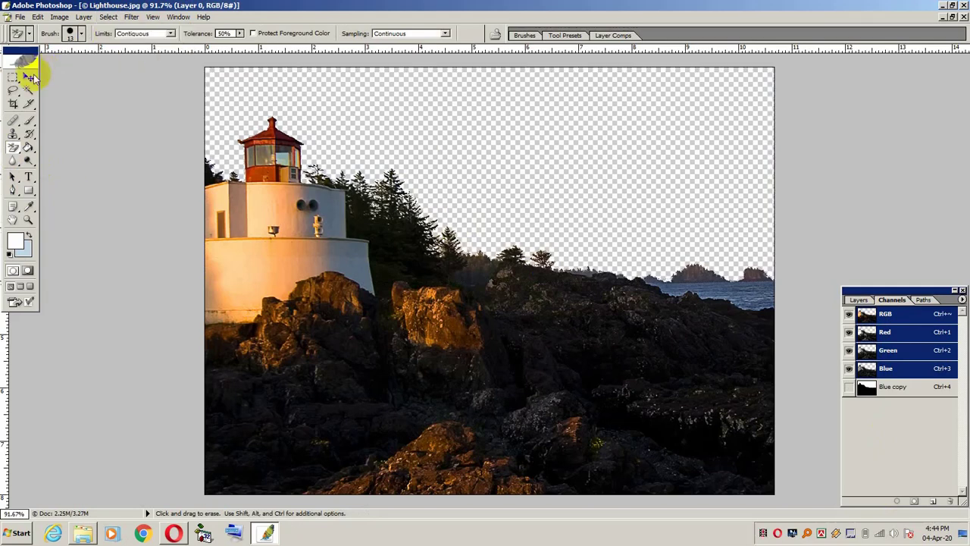
# Step: Open 800px-Cloud_sky_over_Brest from the Sample Pictures folder beside Lighthouse.jpg and copy it into Lighthouse.jpg with the Move tool
pyautogui.click(28, 76)
pyautogui.click(953, 17)
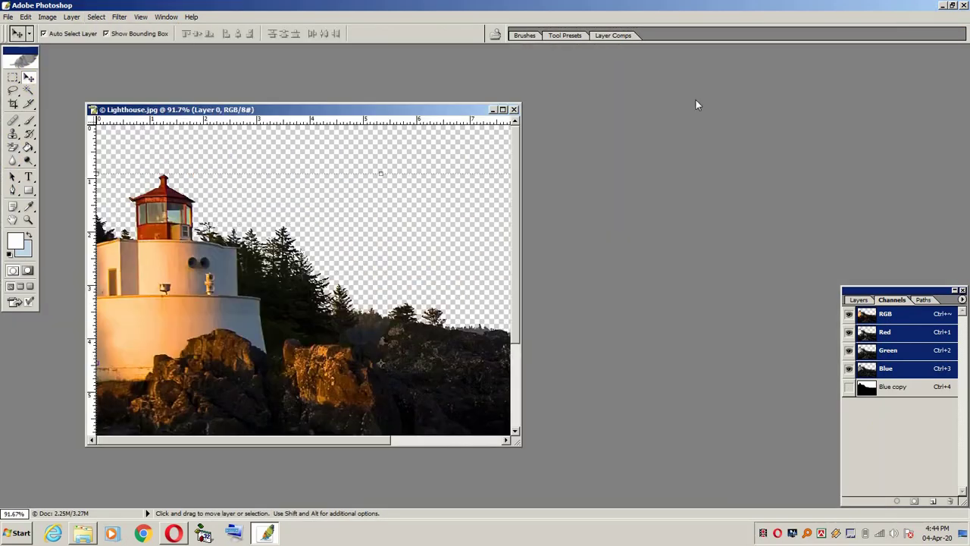
pyautogui.click(83, 535)
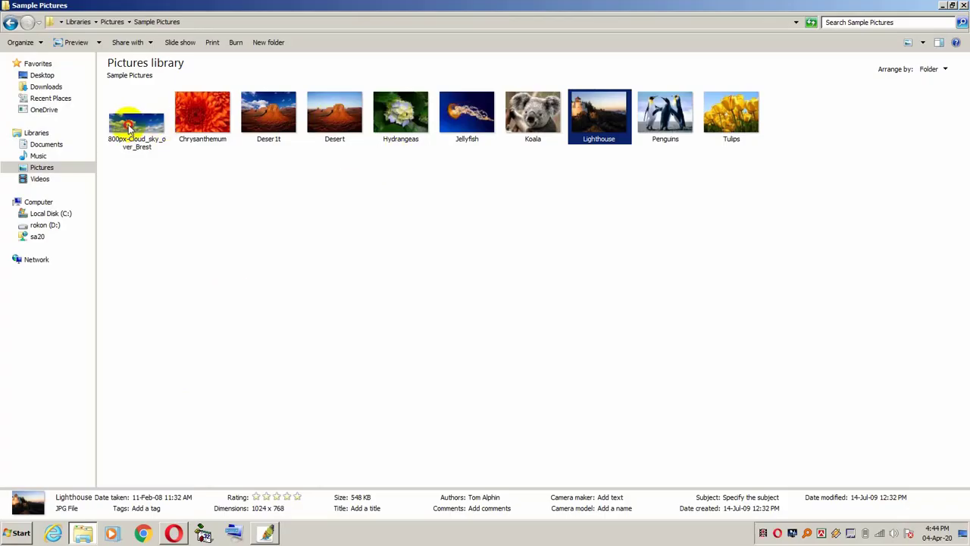
pyautogui.moveTo(129, 129); pyautogui.dragTo(619, 156)
pyautogui.moveTo(374, 249); pyautogui.dragTo(301, 193)
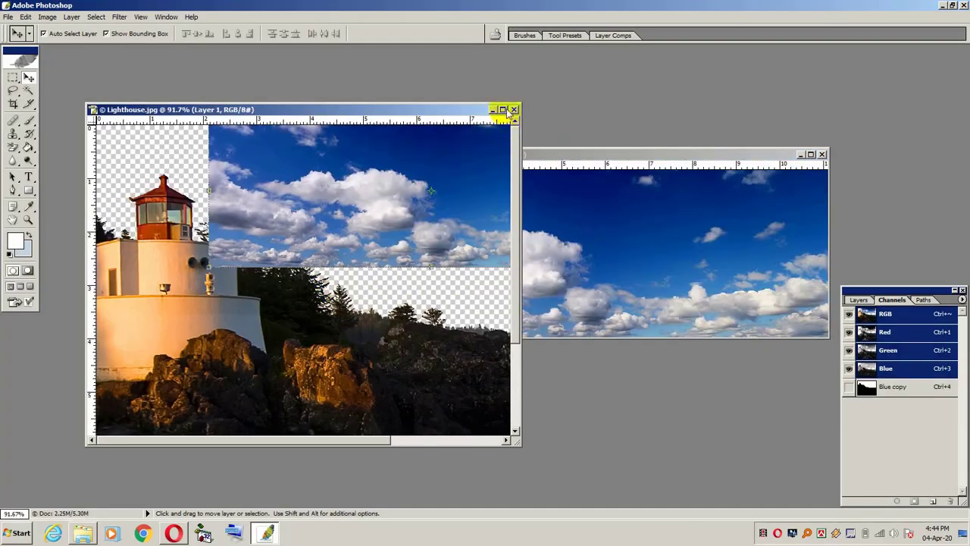
# Step: Enlarge the cloud layer from the canvas's upper-left corner to about 130% width and 163% height, and place it below Layer 0
pyautogui.click(503, 110)
pyautogui.moveTo(569, 199); pyautogui.dragTo(481, 192)
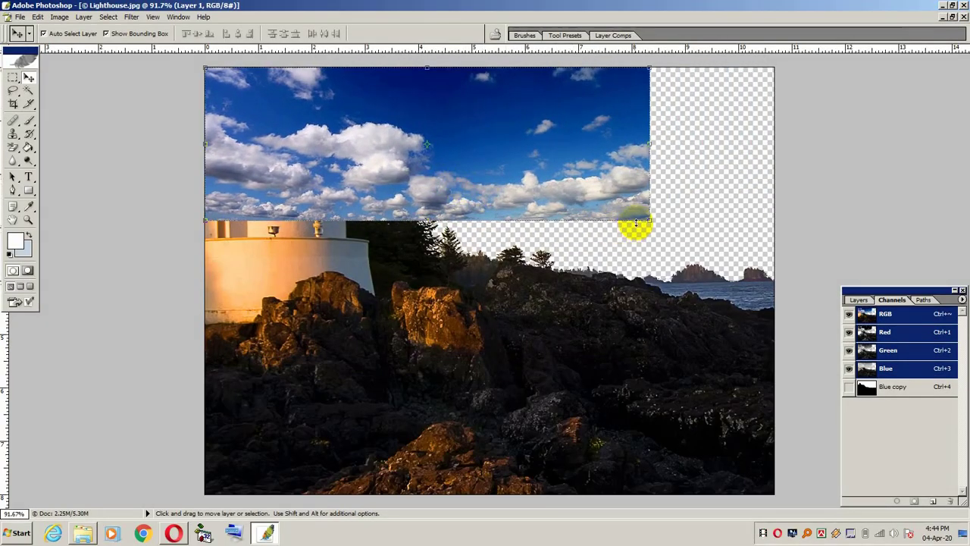
pyautogui.moveTo(648, 221); pyautogui.dragTo(783, 318)
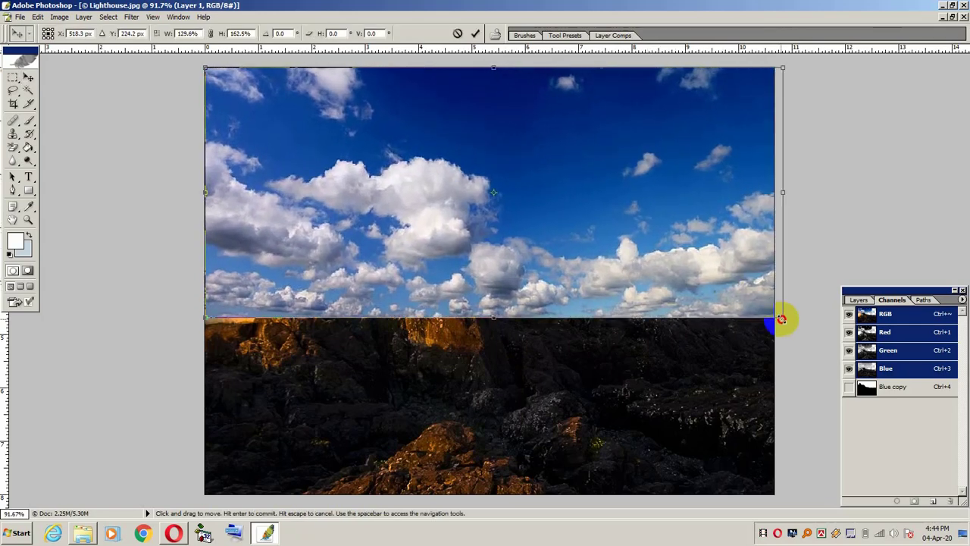
pyautogui.doubleClick(698, 260)
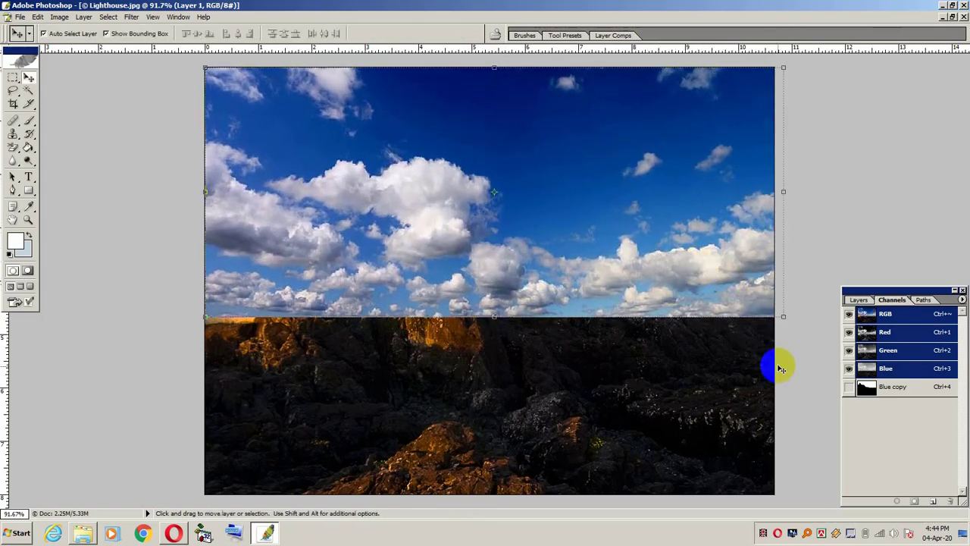
pyautogui.click(859, 301)
pyautogui.moveTo(918, 350); pyautogui.dragTo(919, 370)
# Step: Examine the lighthouse and horizon edges against the new cloudy sky at several zoom levels
pyautogui.hotkey('ctrl', '-')
pyautogui.scroll(-8, 582, 398)
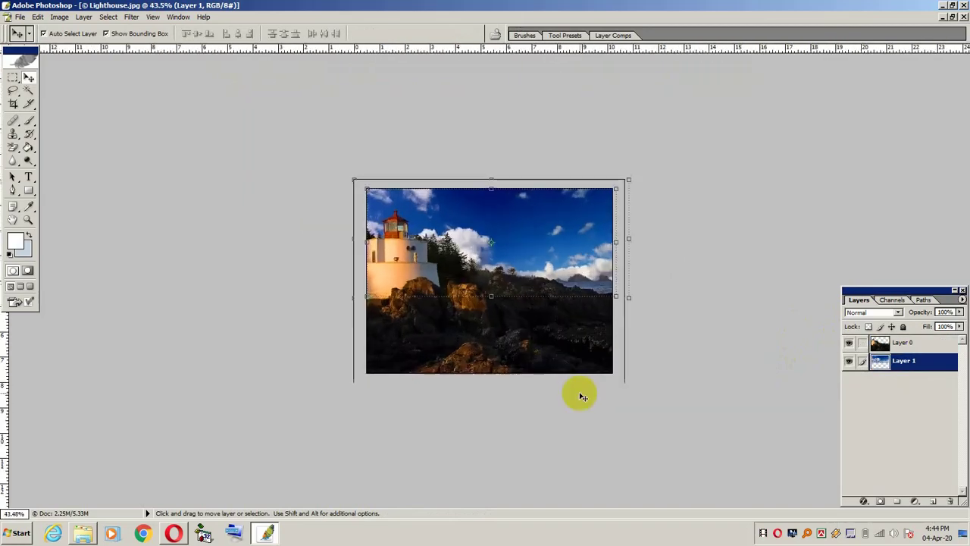
pyautogui.scroll(8, 581, 397)
pyautogui.scroll(-3, 582, 396)
pyautogui.scroll(3, 580, 393)
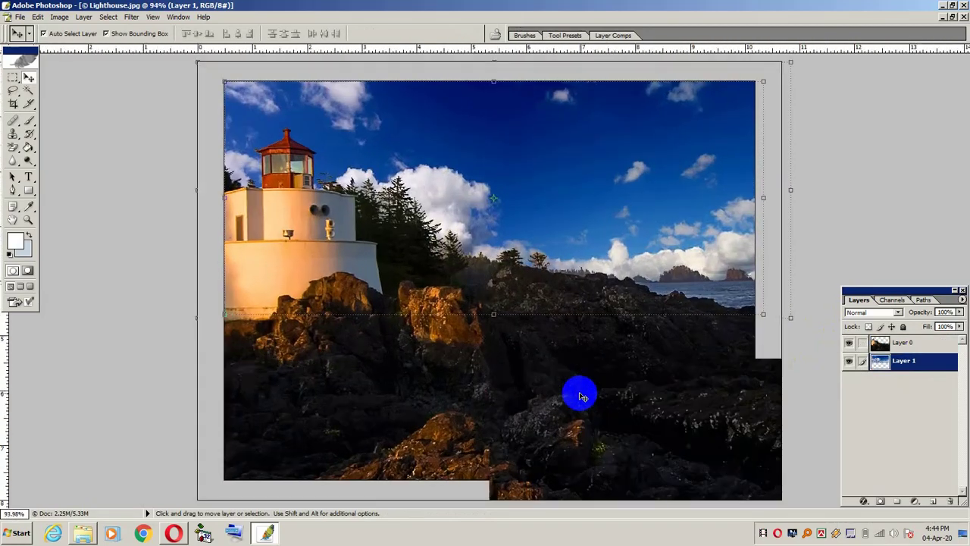
pyautogui.scroll(-2, 581, 392)
pyautogui.scroll(1, 585, 387)
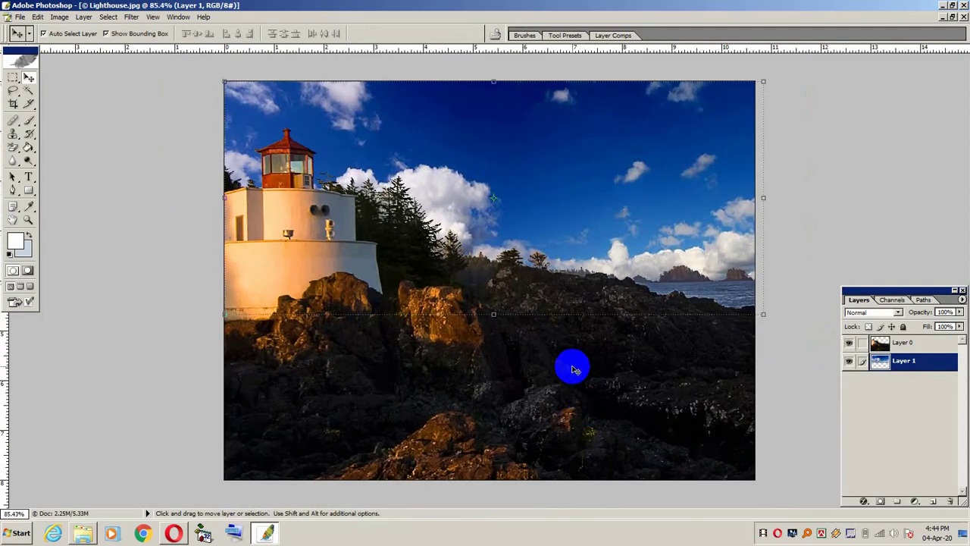
pyautogui.scroll(1, 574, 369)
pyautogui.scroll(-1, 574, 369)
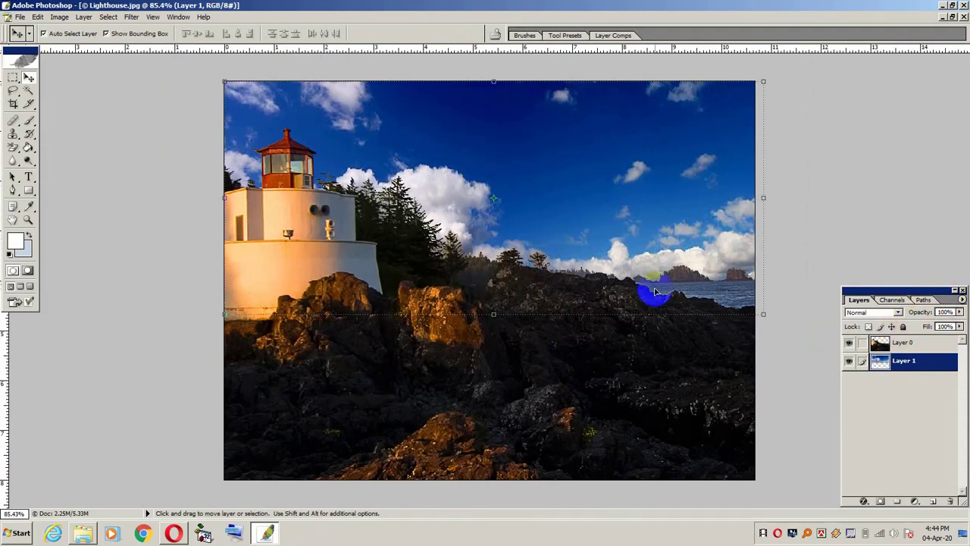
# Step: Save a JPEG copy of the composite as Lighthouse3.jpg in Sample Pictures, accepting the JPEG options
pyautogui.hotkey('ctrl', 'shift', 's')
pyautogui.click(571, 291)
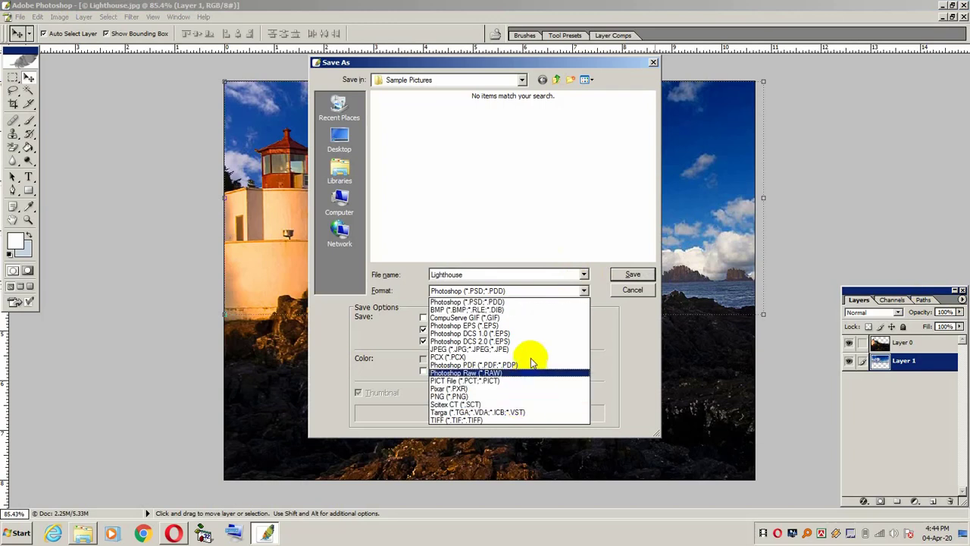
pyautogui.click(534, 349)
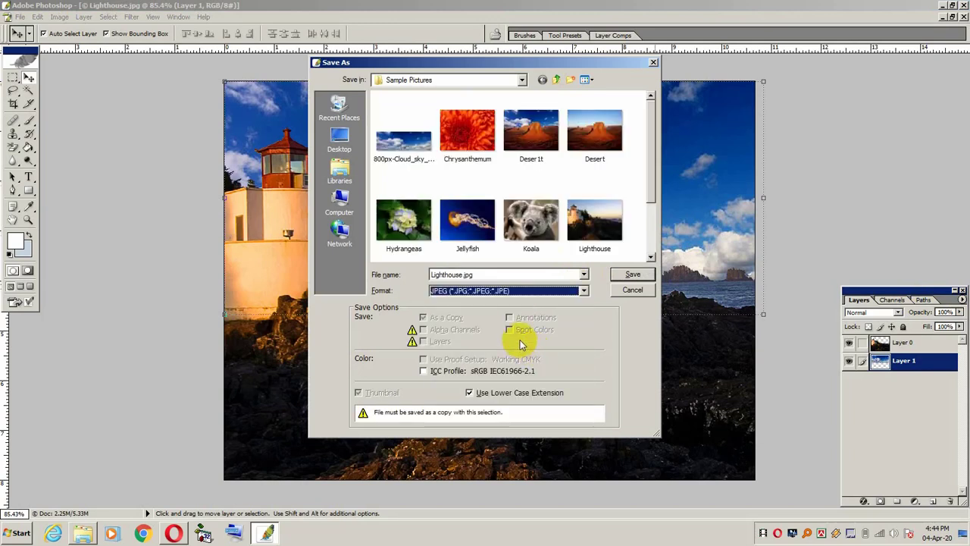
pyautogui.doubleClick(462, 276)
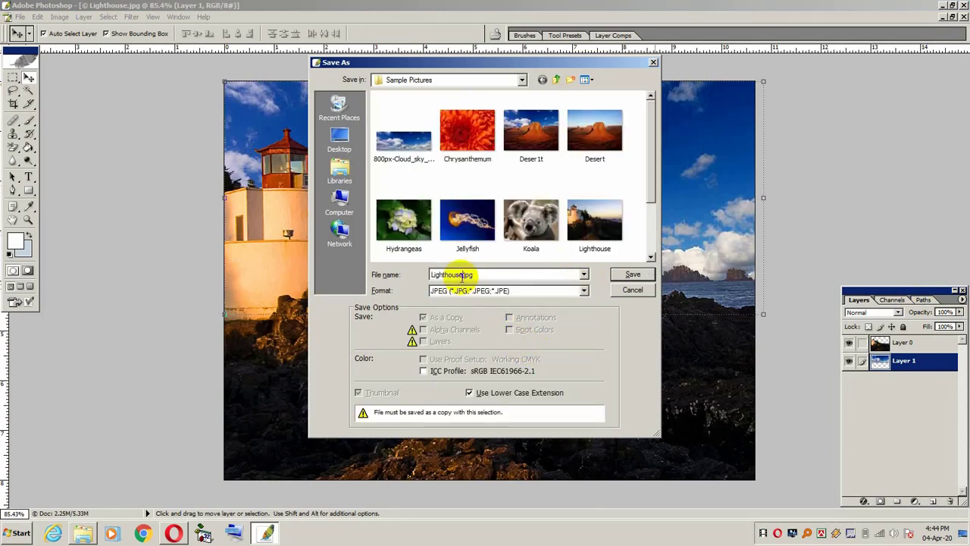
pyautogui.write('3')
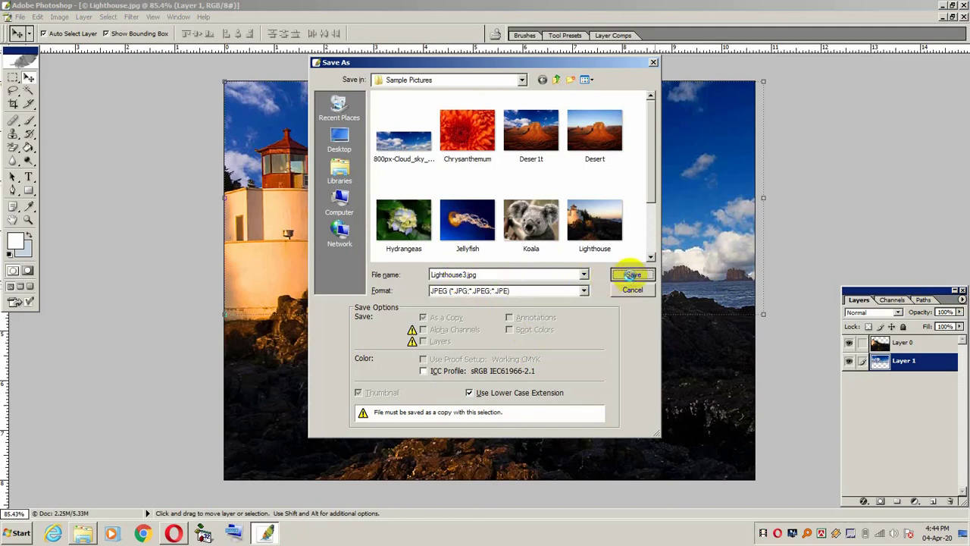
pyautogui.click(633, 274)
pyautogui.click(565, 180)
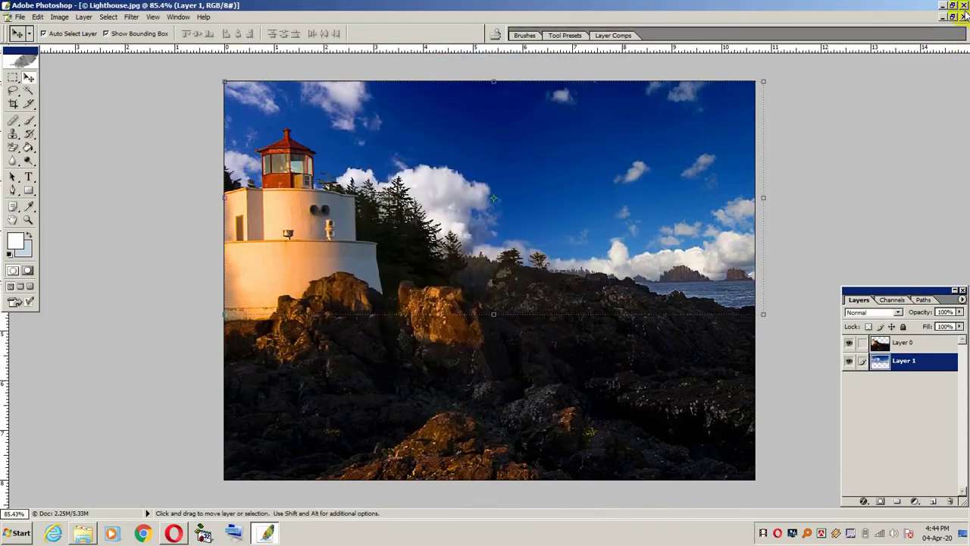
# Step: Close Lighthouse.jpg without saving its changes and close the cloud sky image
pyautogui.click(964, 16)
pyautogui.click(489, 208)
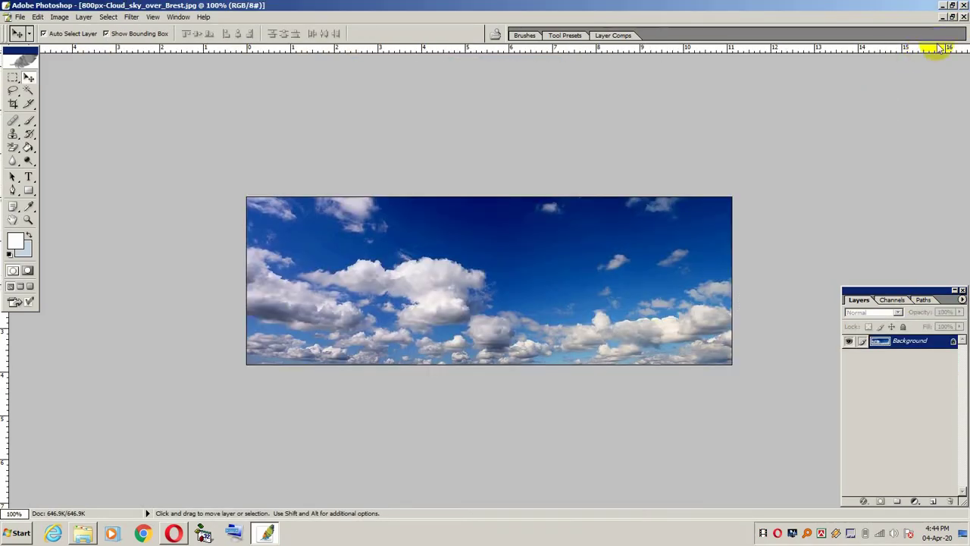
pyautogui.click(963, 17)
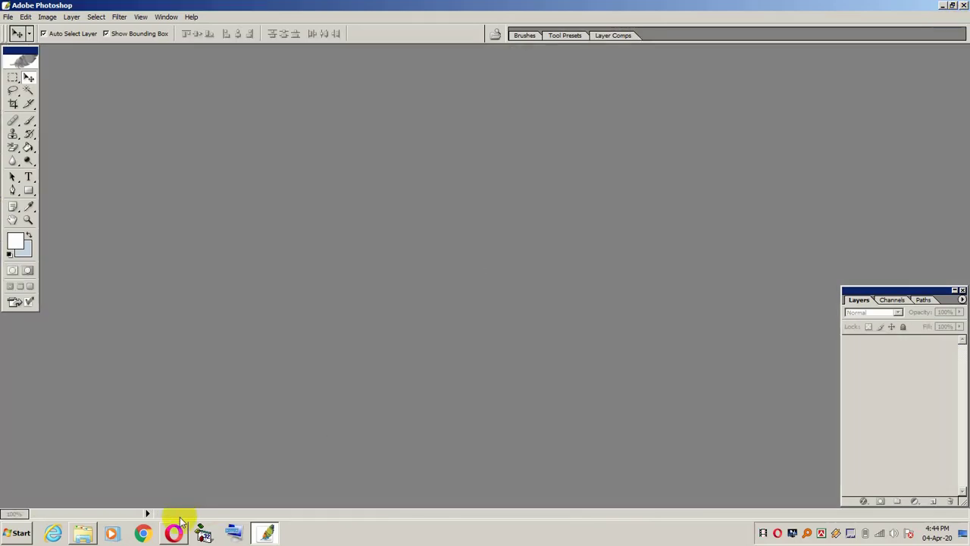
# Step: Switch to the Sample Pictures folder and open the original Lighthouse picture in Windows Photo Viewer
pyautogui.click(83, 532)
pyautogui.click(368, 332)
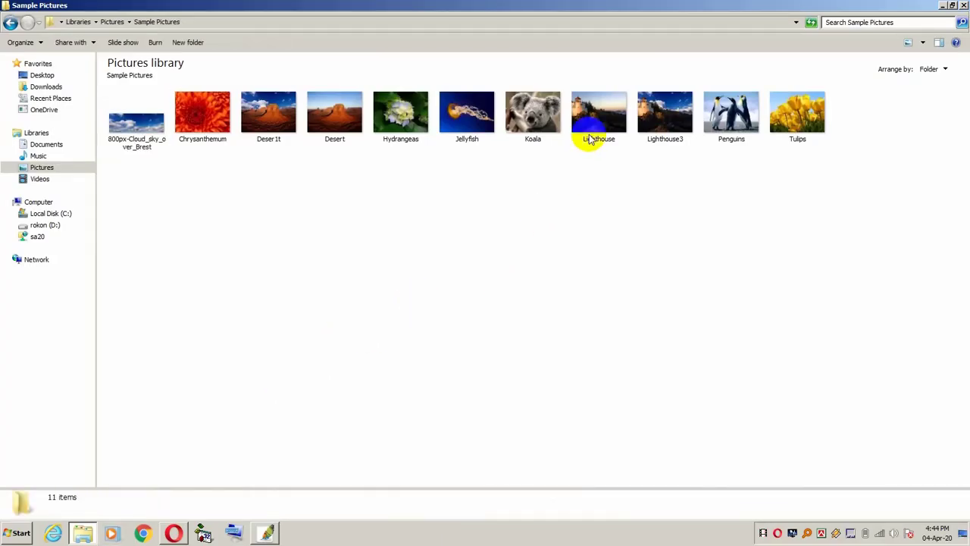
pyautogui.doubleClick(598, 121)
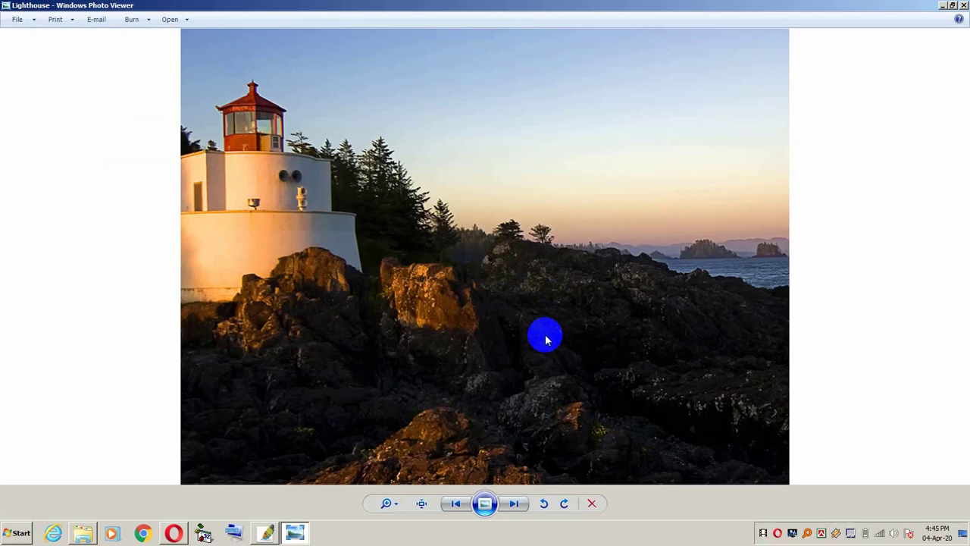
# Step: Compare the original Lighthouse picture with the edited Lighthouse3 by alternating between them repeatedly
pyautogui.press('Right')
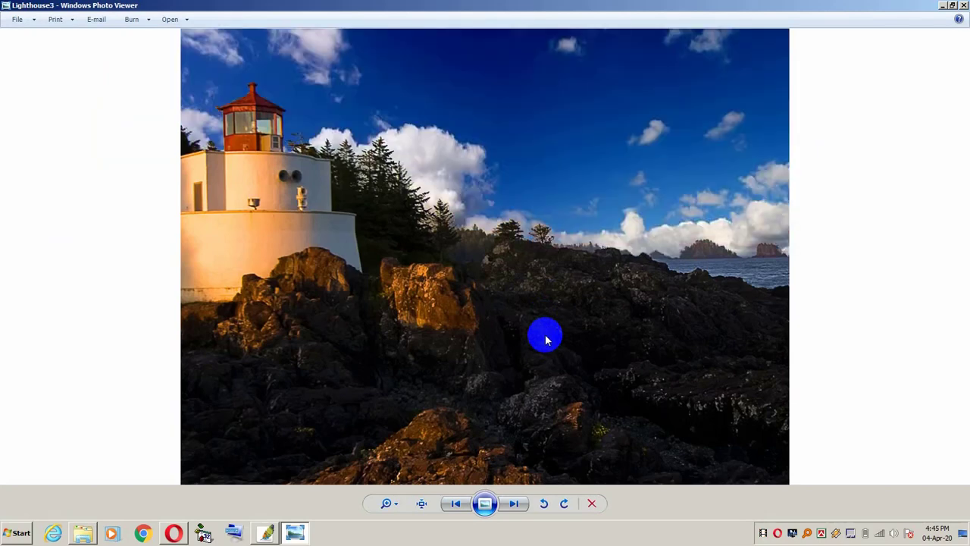
pyautogui.press('Left')
pyautogui.press('Right')
pyautogui.press('Left')
pyautogui.press('Right')
pyautogui.press('Left')
pyautogui.press('Right')
pyautogui.press('Left')
pyautogui.press('Right')
pyautogui.press('Left')
pyautogui.press('Right')
pyautogui.press('Left')
pyautogui.press('Right')
pyautogui.press('Left')
pyautogui.press('Right')
pyautogui.press('Left')
pyautogui.press('Right')
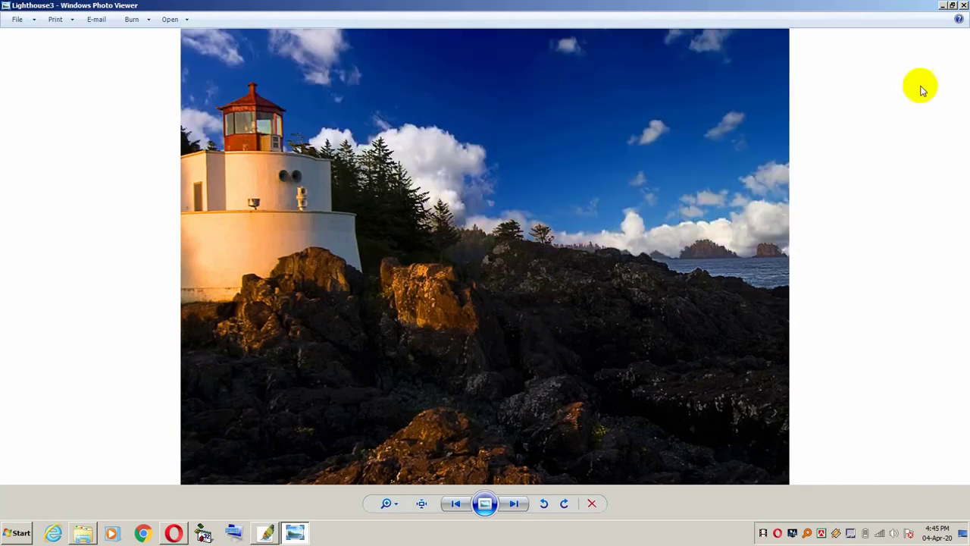